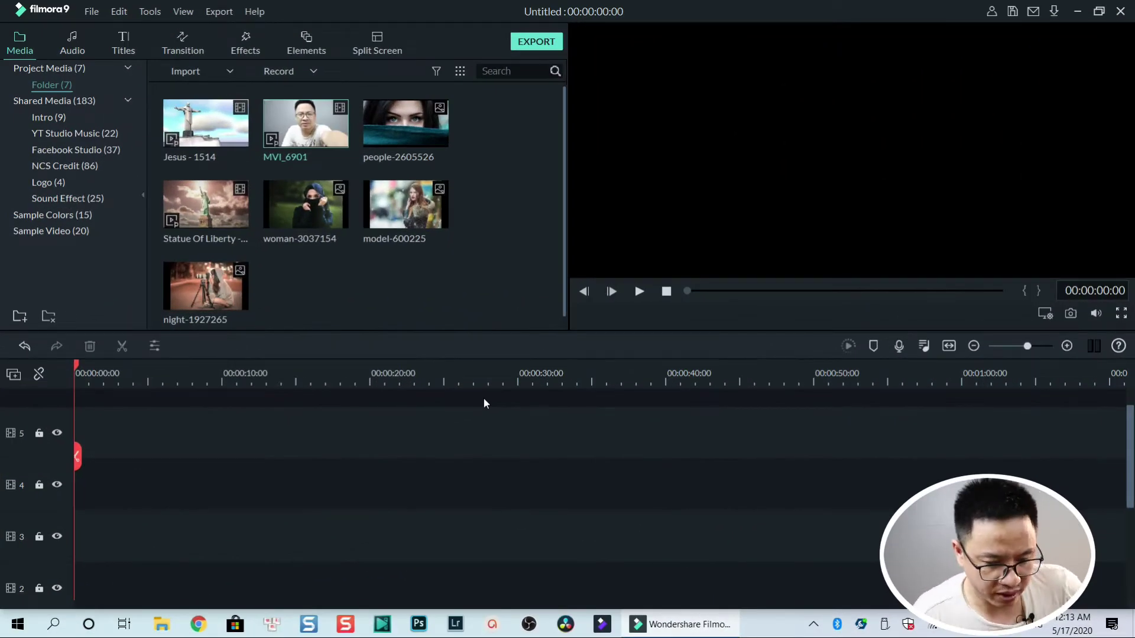
- Select the woman-3037154 and model-600225 images together in the media library
left_click(464, 289)
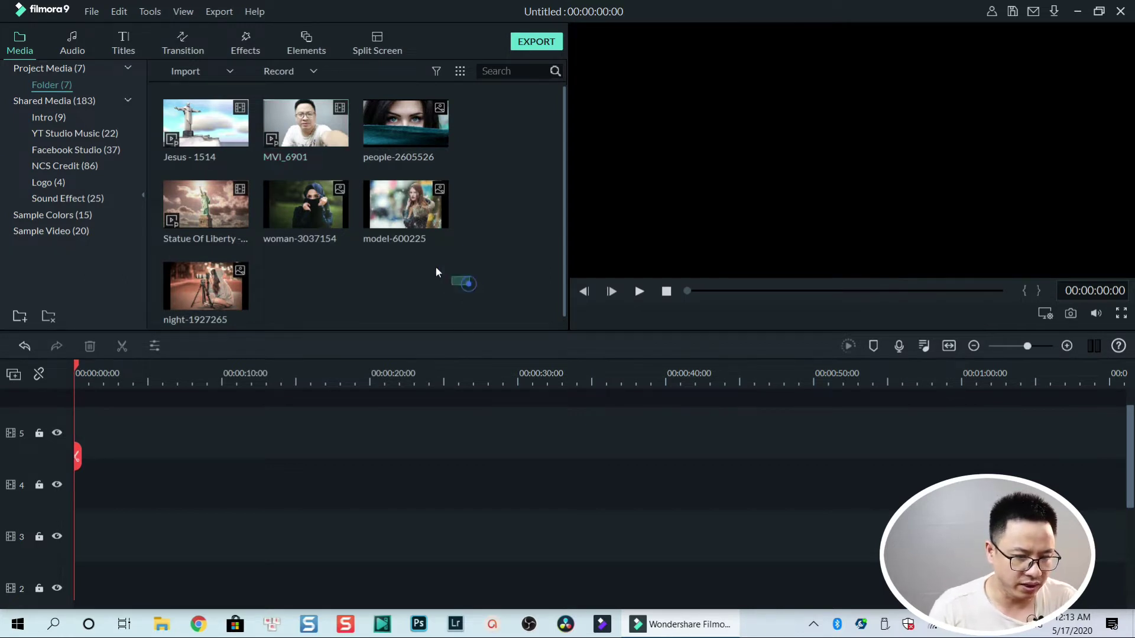
left_click_drag(465, 285, 344, 220)
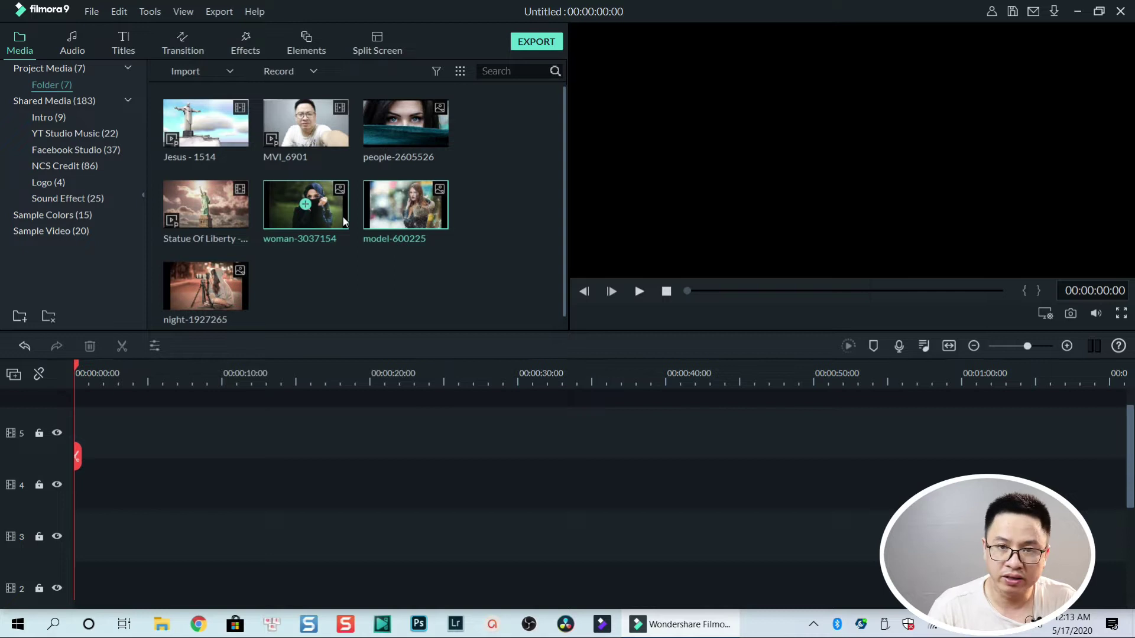
- Drop both images at the start of track 4 and fit the sequence to the timeline
left_click_drag(336, 220, 74, 475)
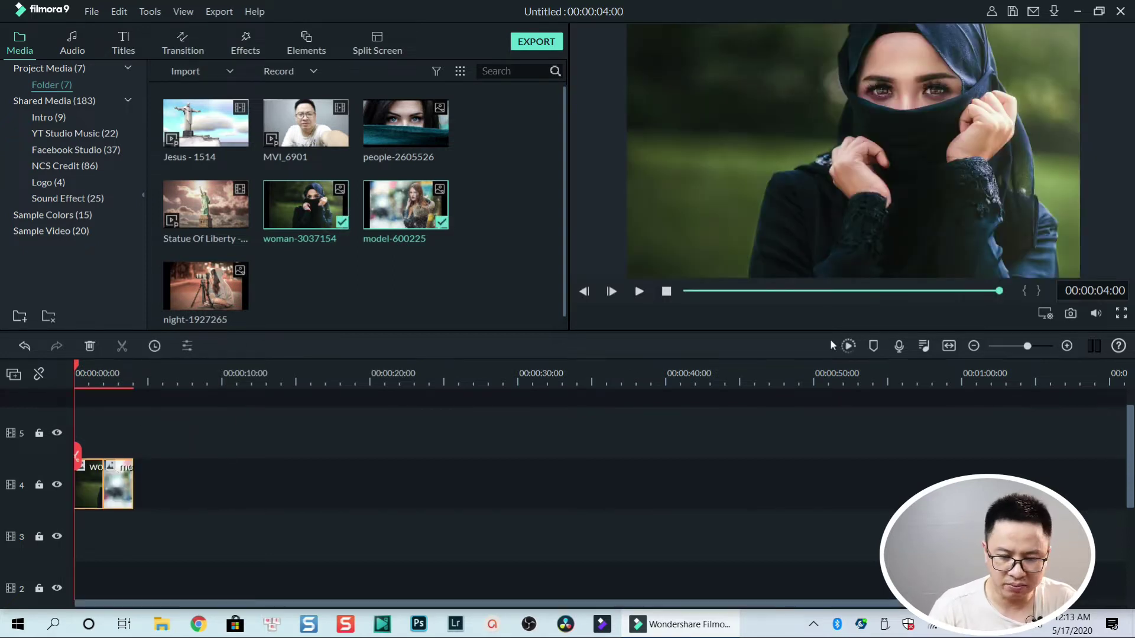
left_click(949, 347)
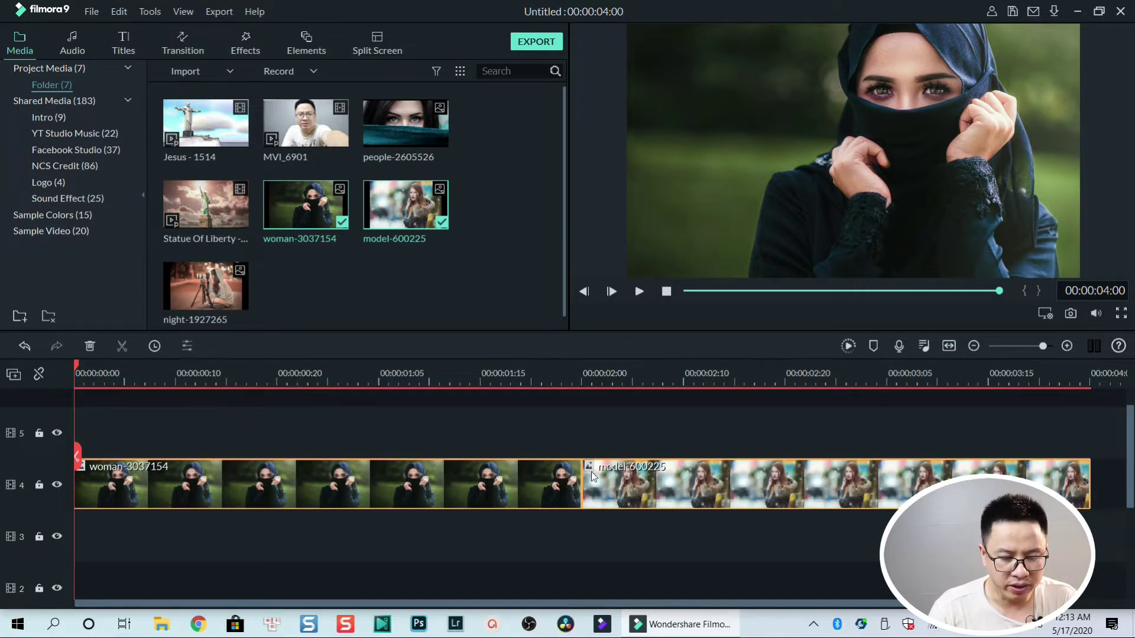
left_click(468, 483)
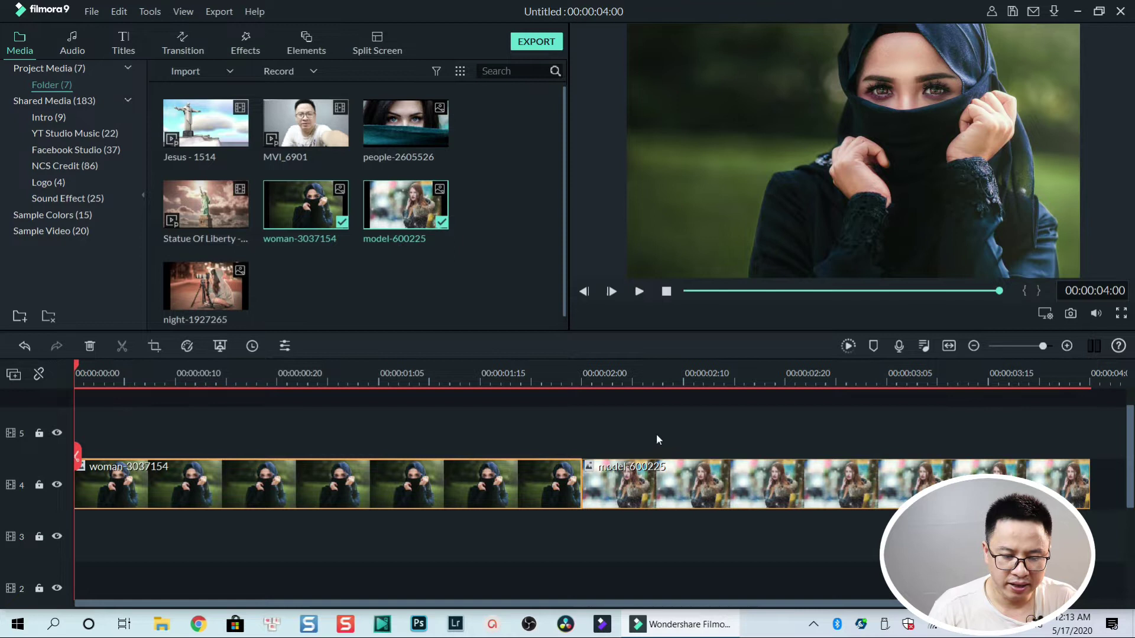
- Play the two-image sequence from near the start and stop playback
left_click(667, 384)
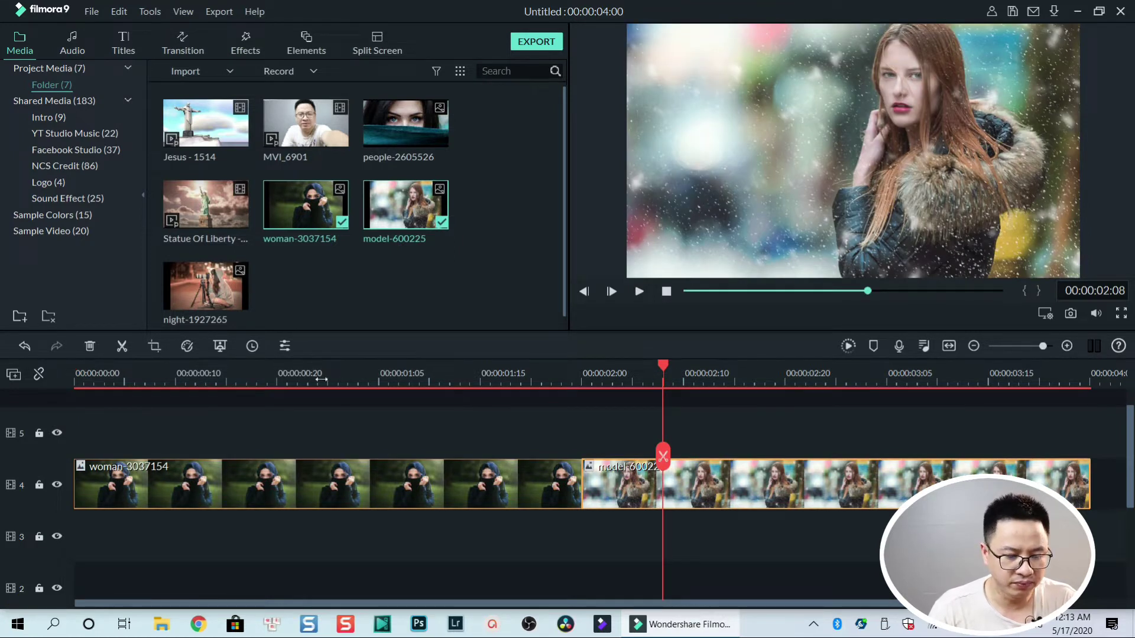
left_click(280, 379)
key("space")
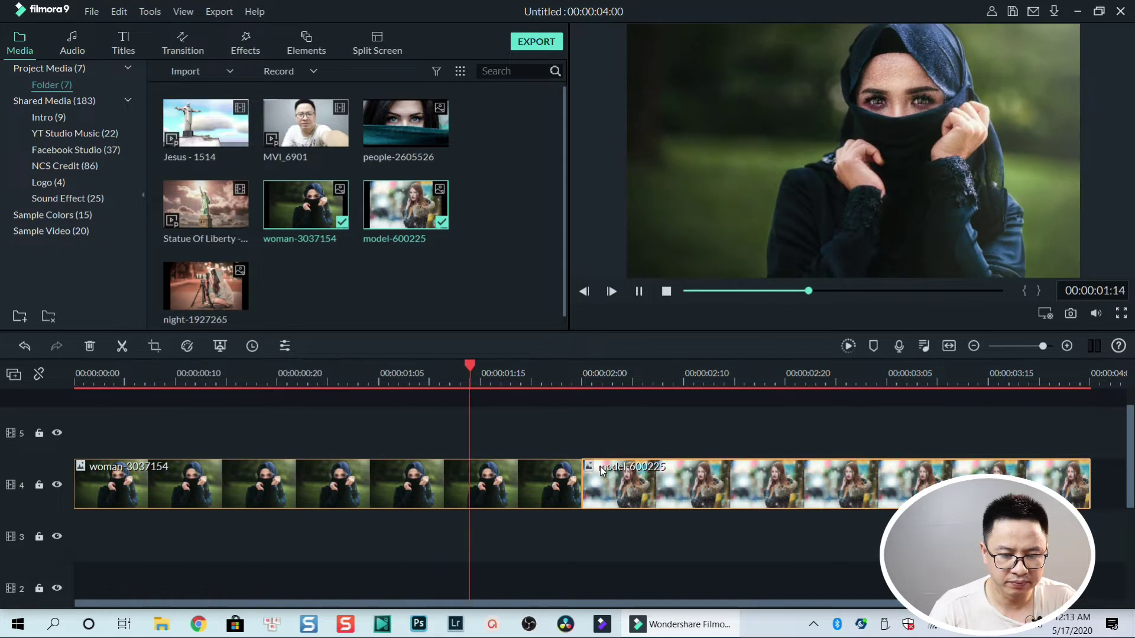
key("space")
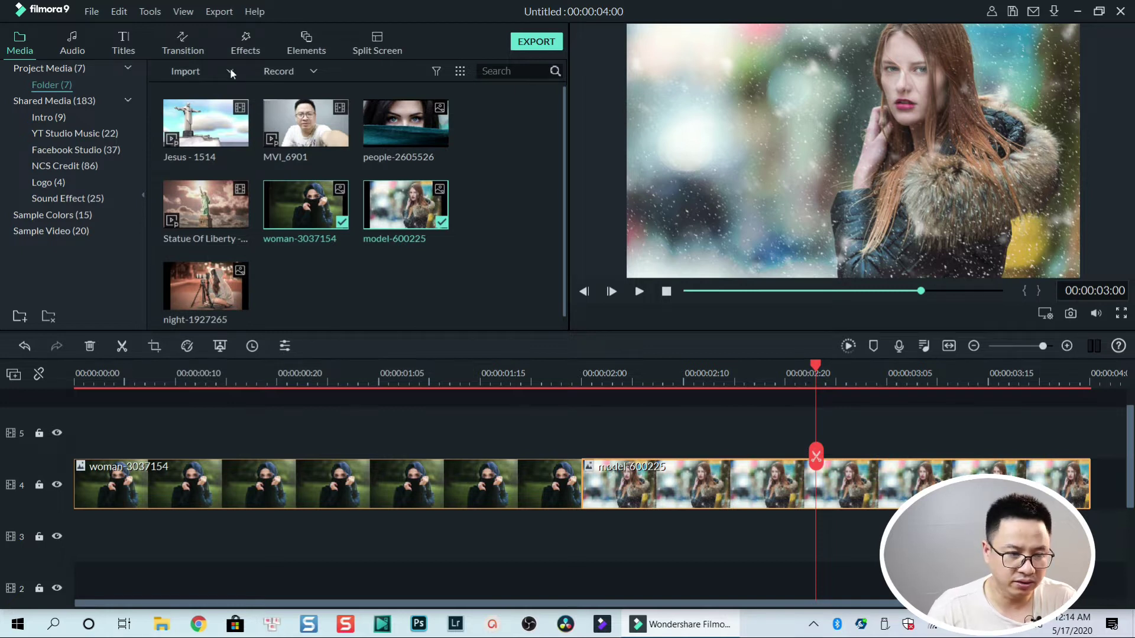
- Show the Included (233) transitions in the Transition library
left_click(182, 45)
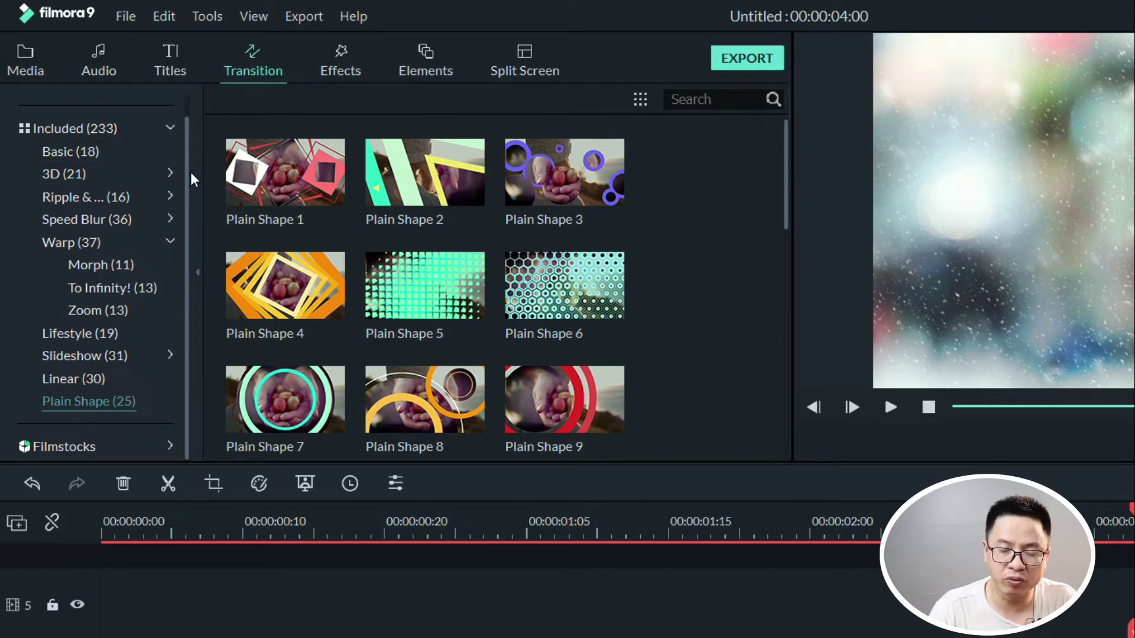
scroll(191, 172, "up", 1)
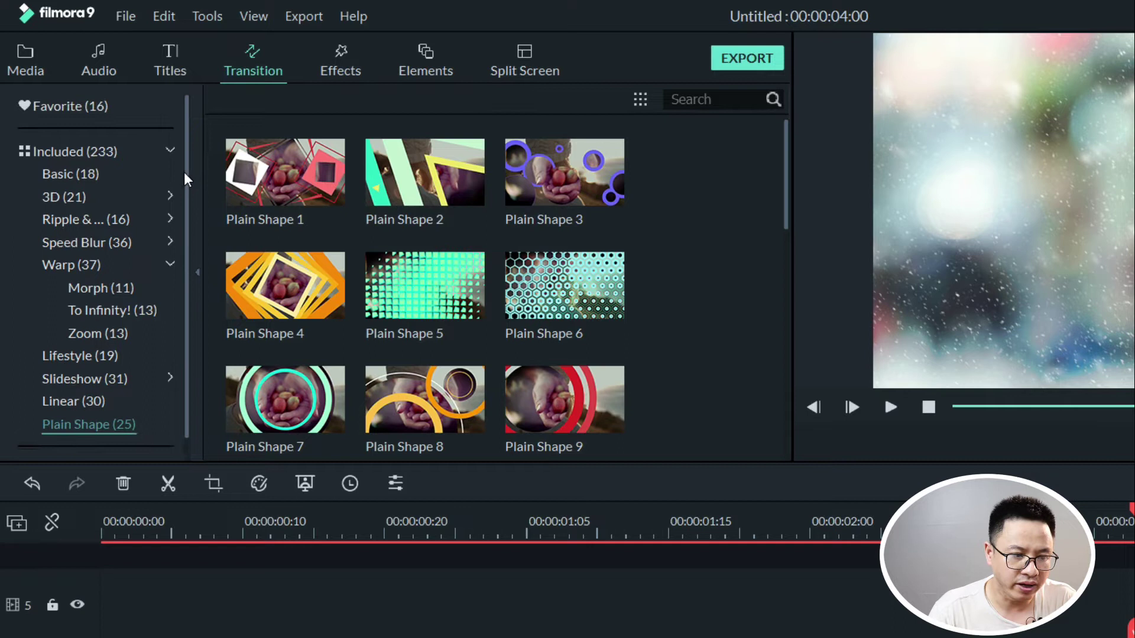
left_click(74, 153)
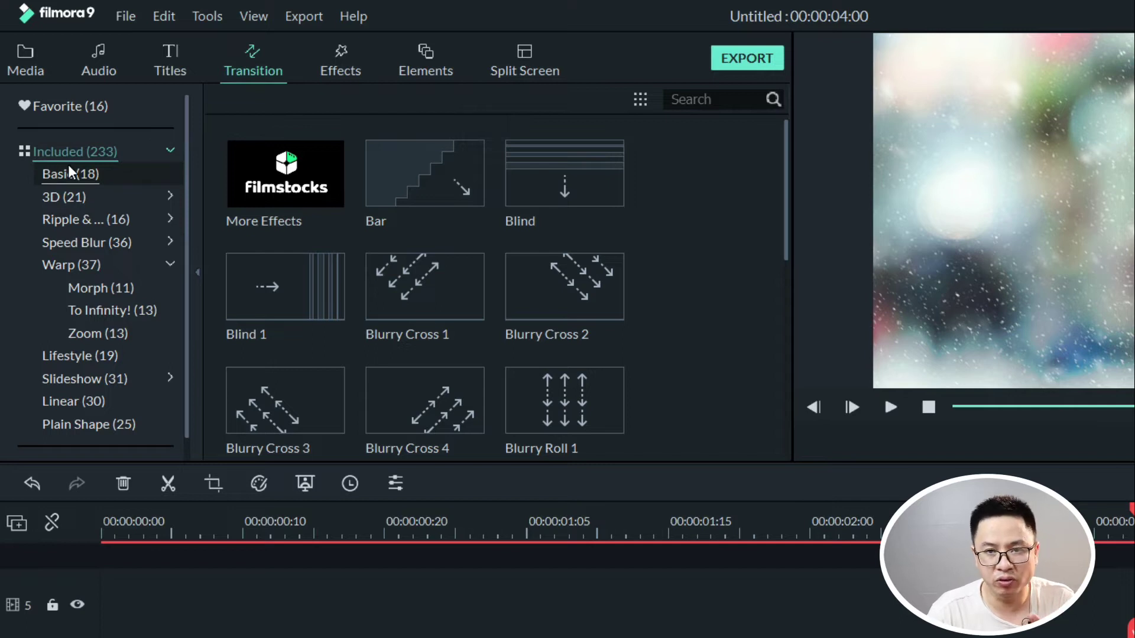
- Browse the Basic and 3D transitions, including Spherical, Fisheye and Cubed subcategories
left_click(64, 176)
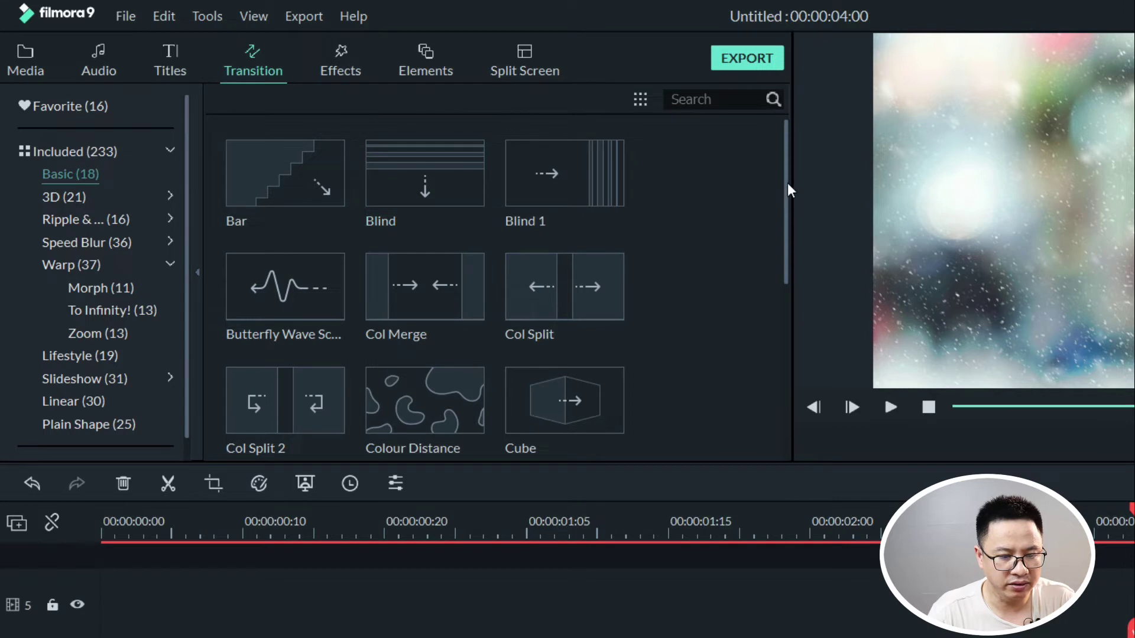
left_click_drag(787, 183, 769, 351)
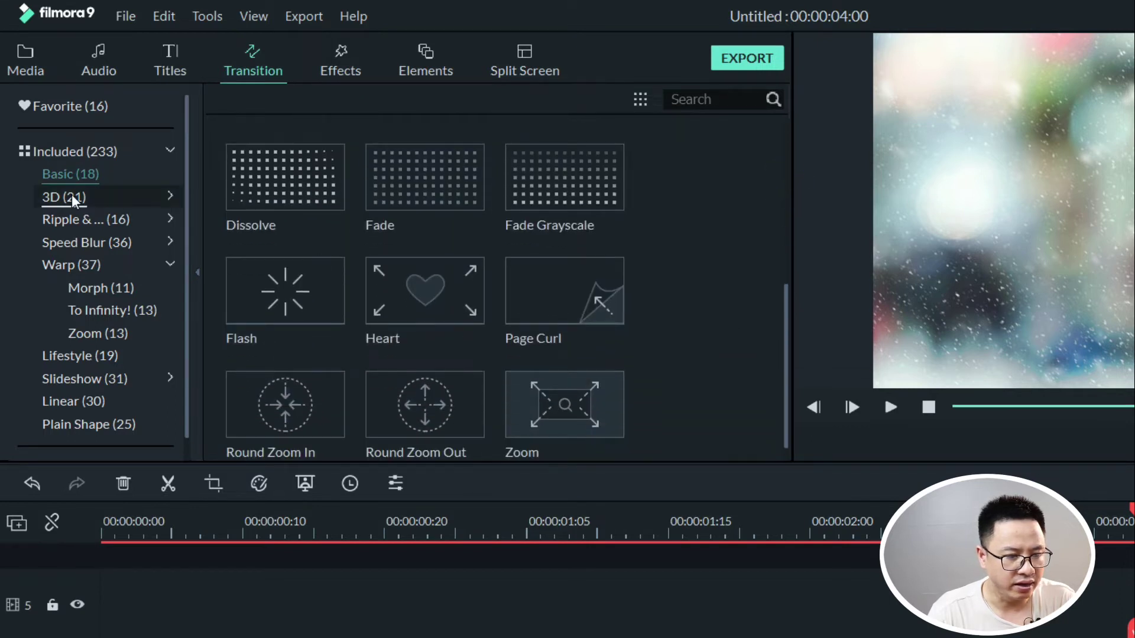
left_click(70, 194)
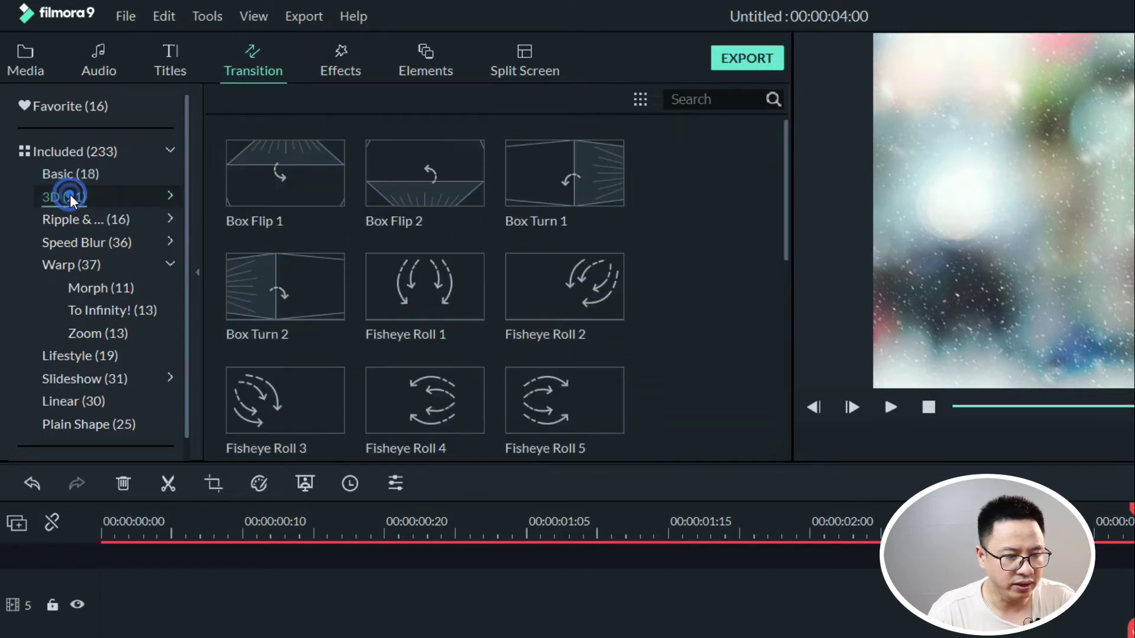
left_click(171, 194)
left_click(96, 219)
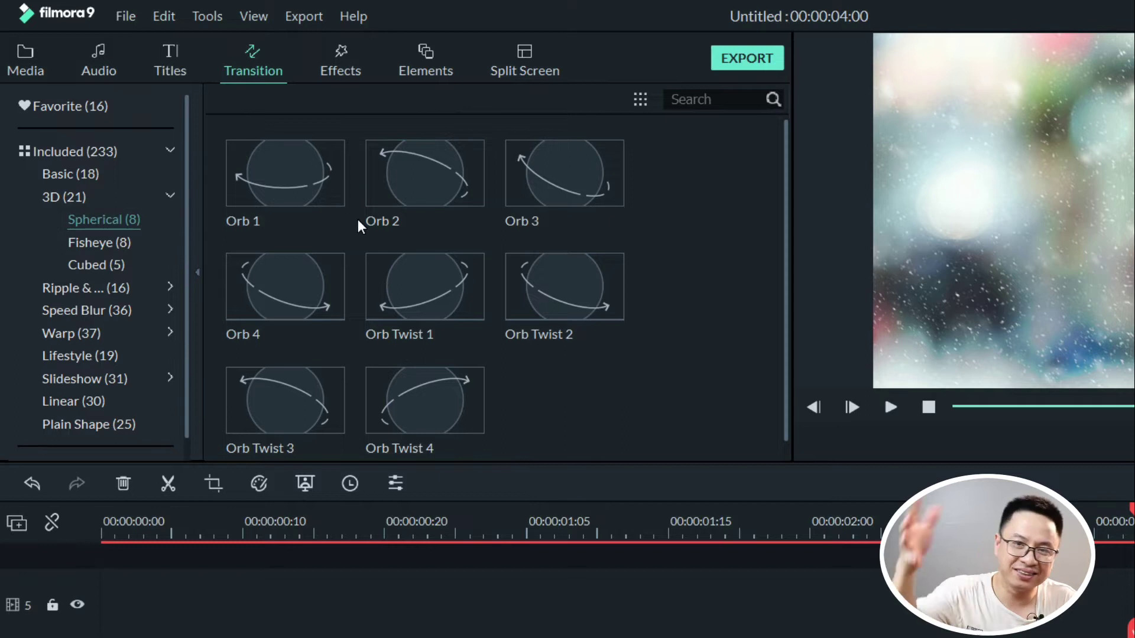
left_click(101, 248)
left_click(95, 262)
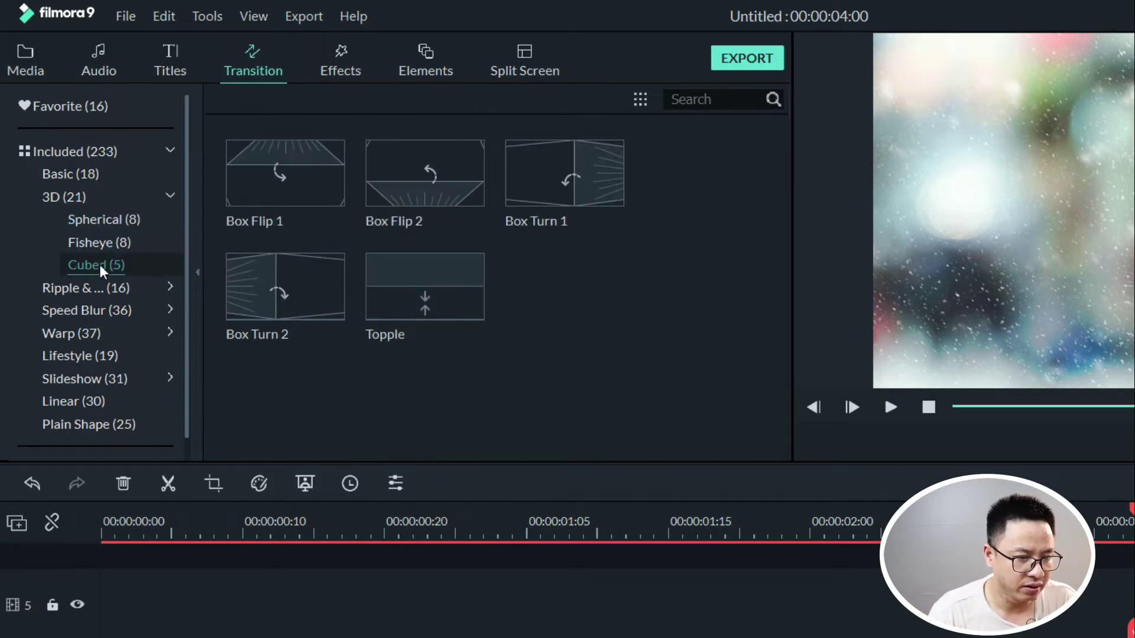
- Browse the Ripple and Speed Blur transitions, including the Simple speed blur set
left_click(93, 289)
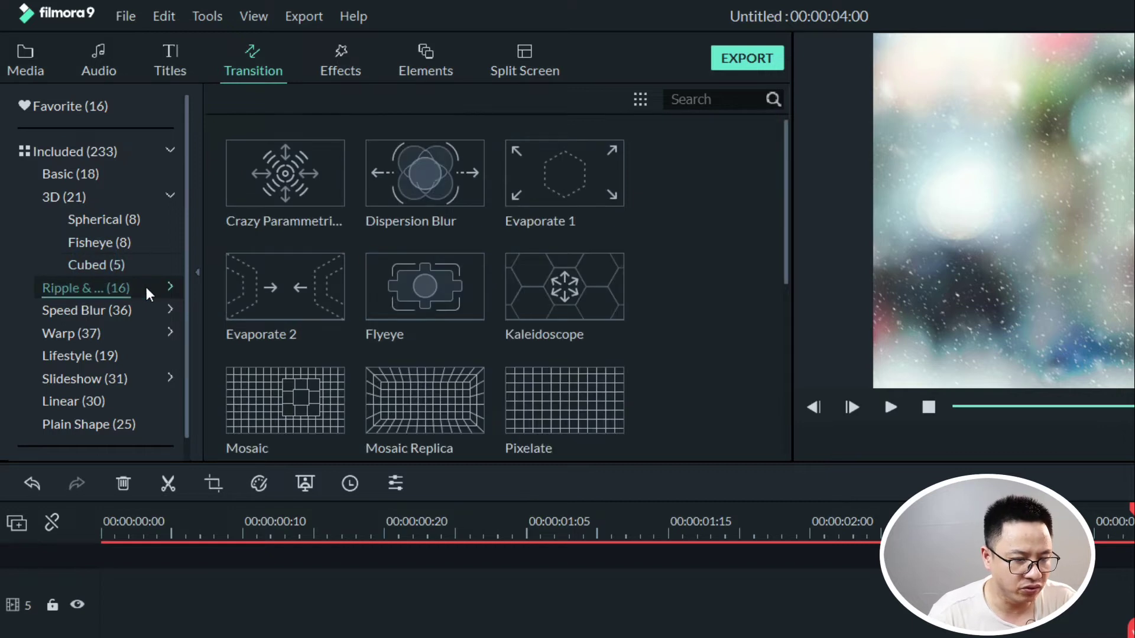
left_click(169, 288)
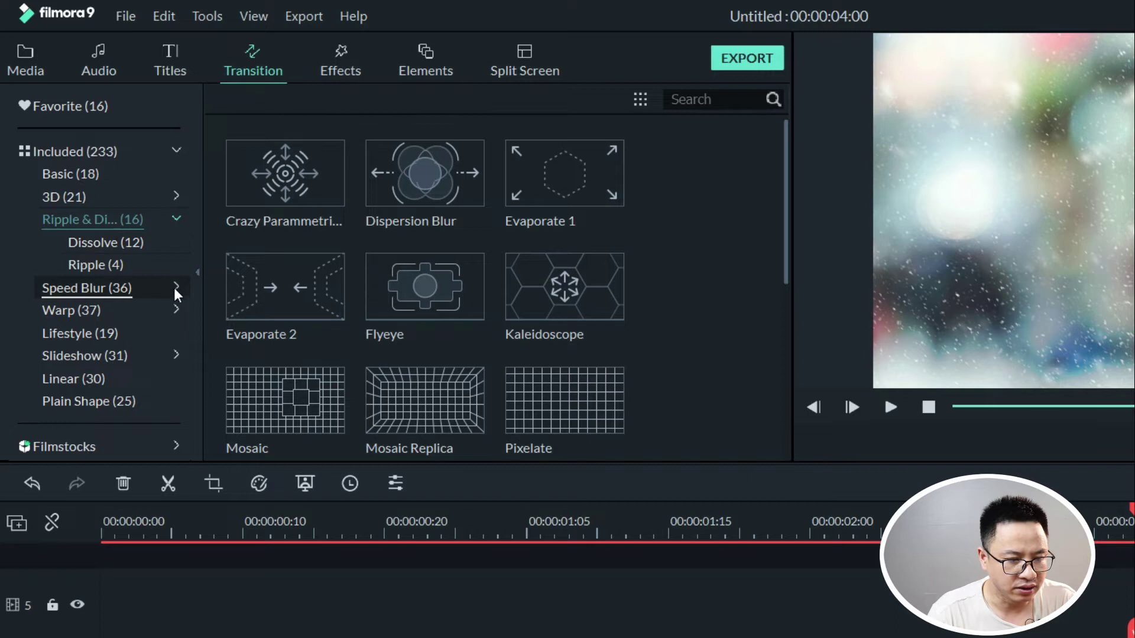
left_click(177, 287)
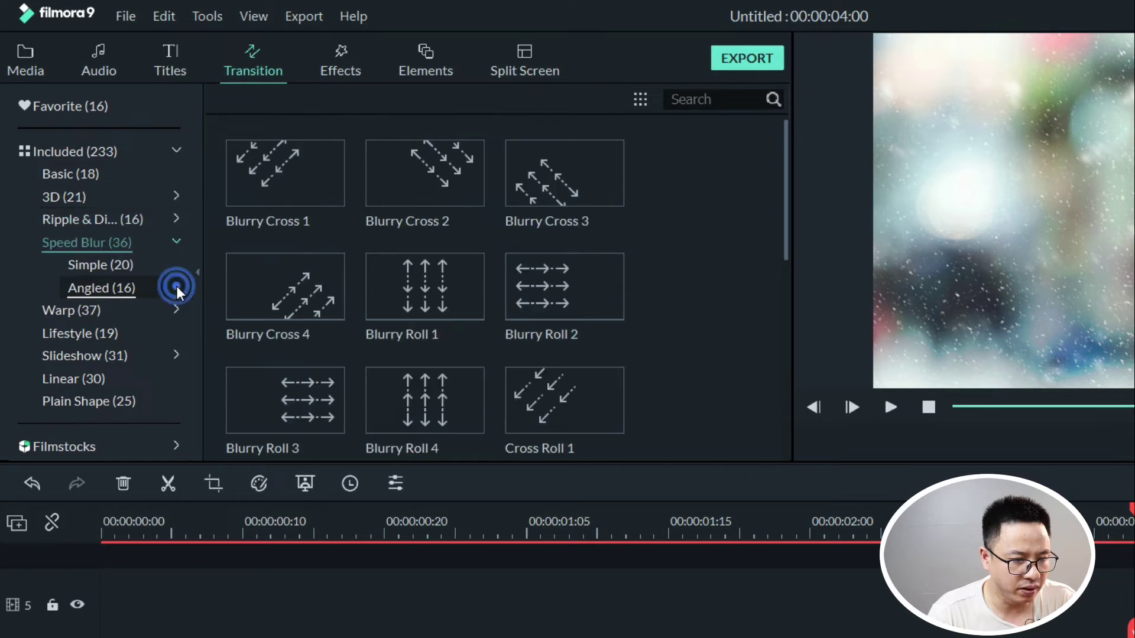
left_click(95, 267)
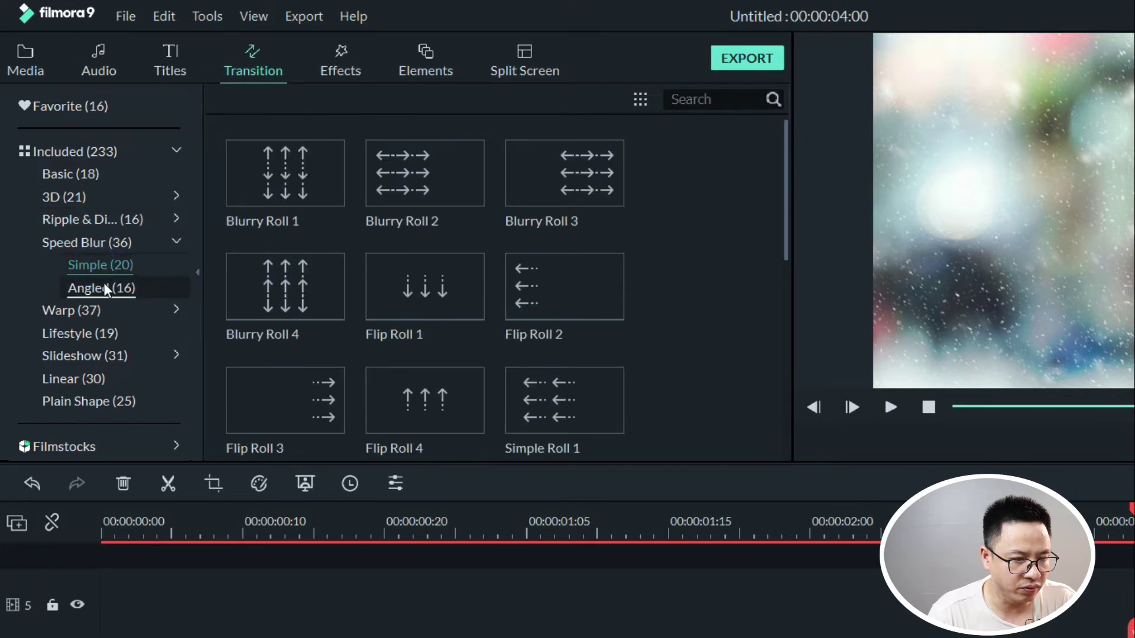
- Browse the Warp subcategories Morph, To Infinity! and Zoom
left_click(84, 308)
left_click(169, 307)
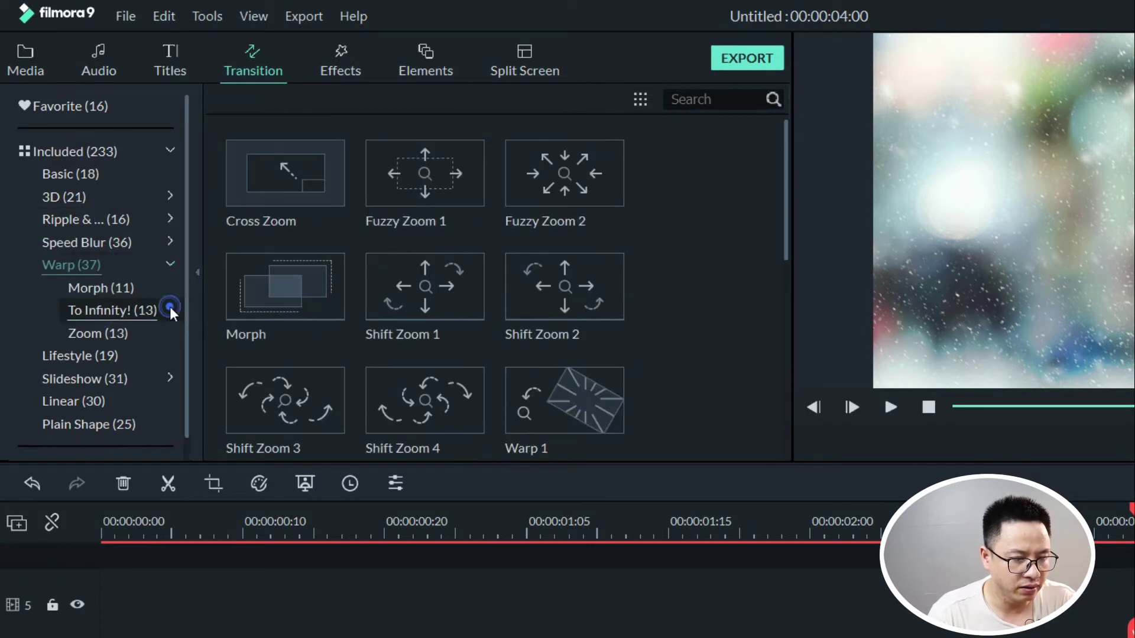
left_click(89, 292)
left_click(100, 311)
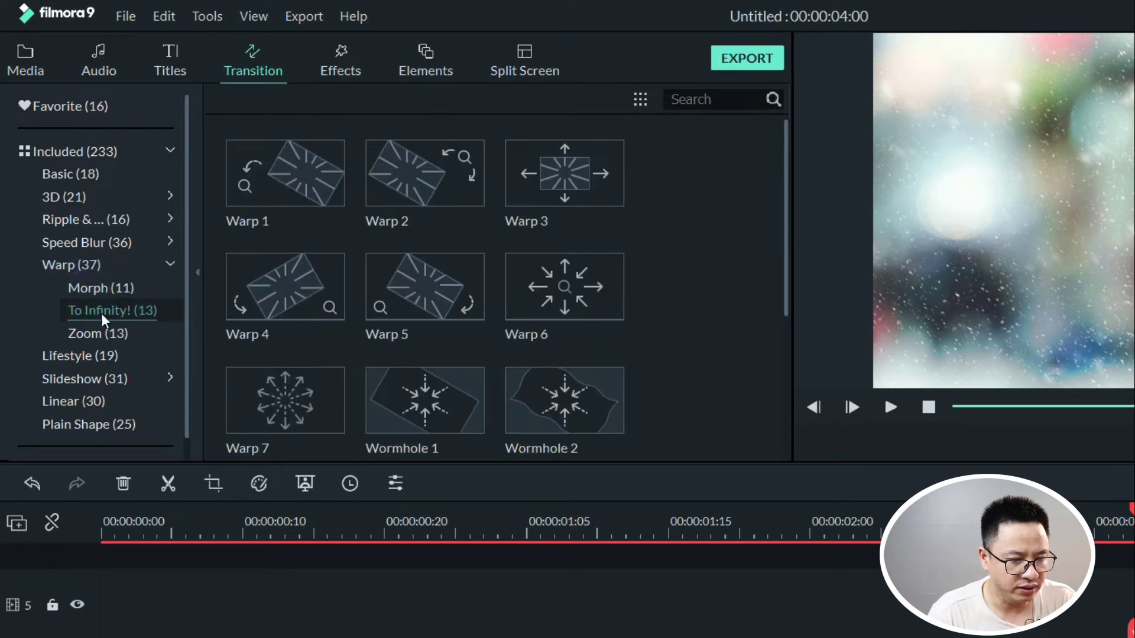
left_click(101, 330)
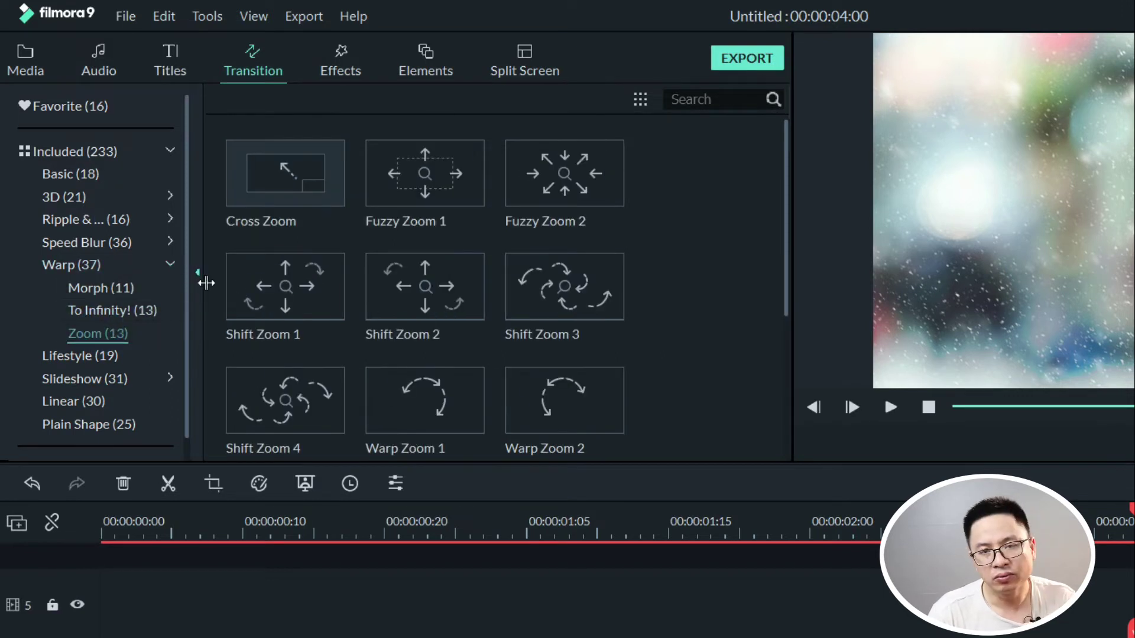
mouse_move(285, 286)
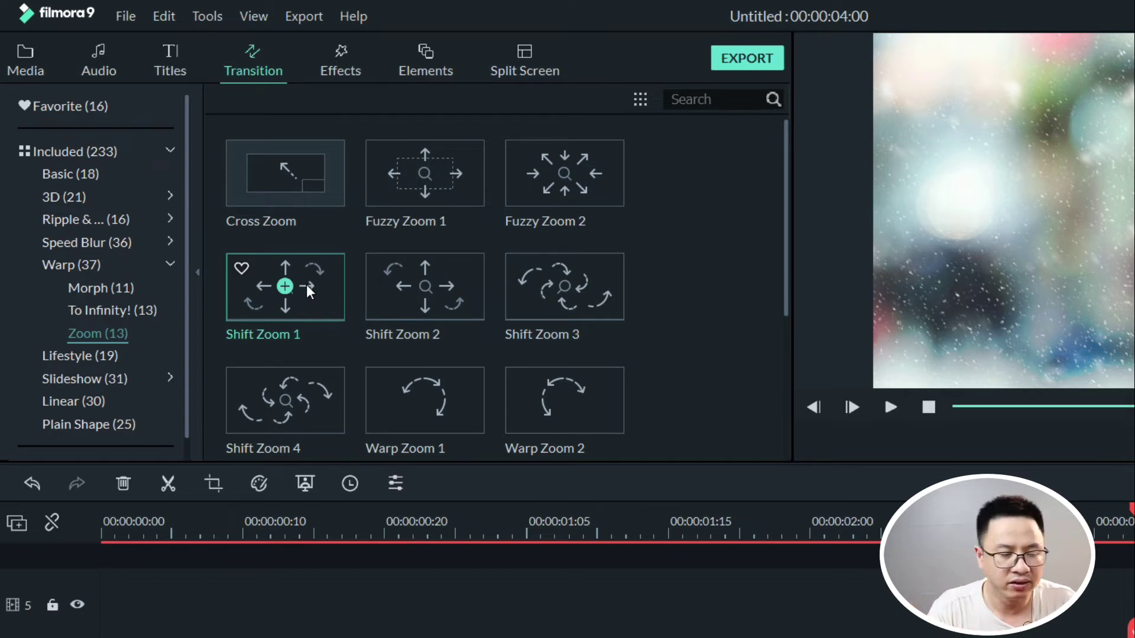
scroll(178, 231, "down", 1)
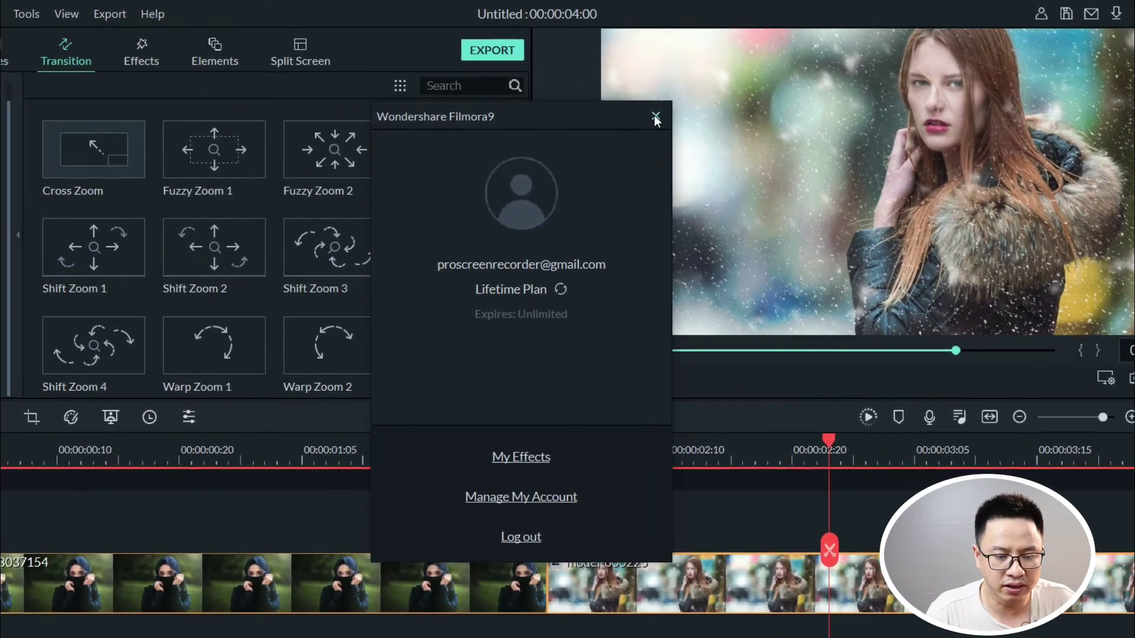
left_click(602, 112)
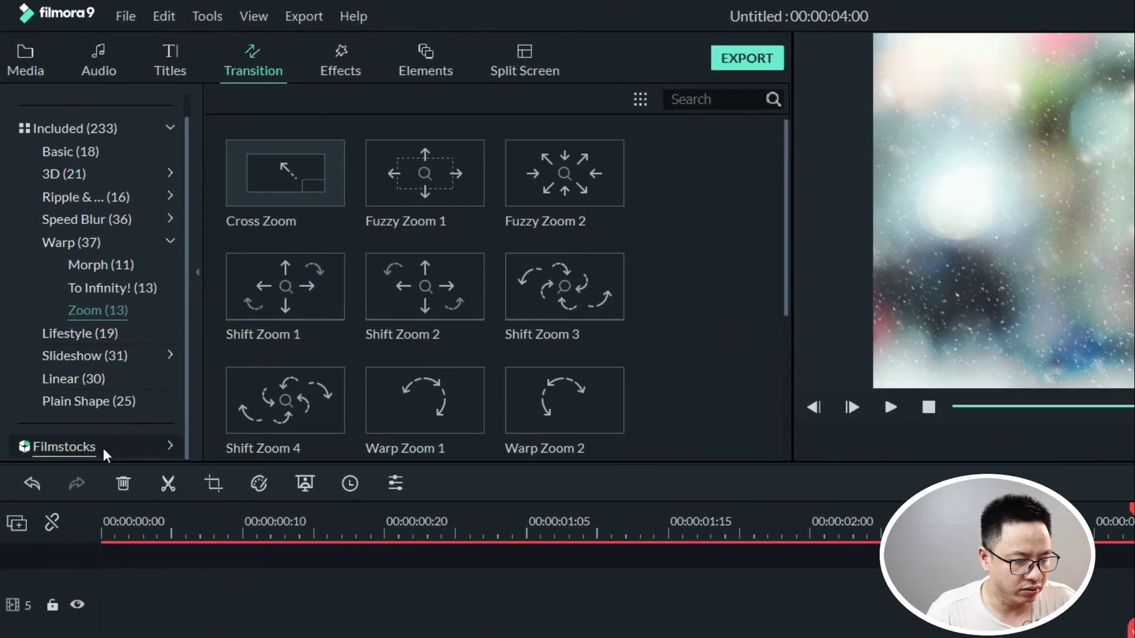
- Browse the Filmstocks Summer Beach Pack and Modern Material Pack transitions
left_click(104, 447)
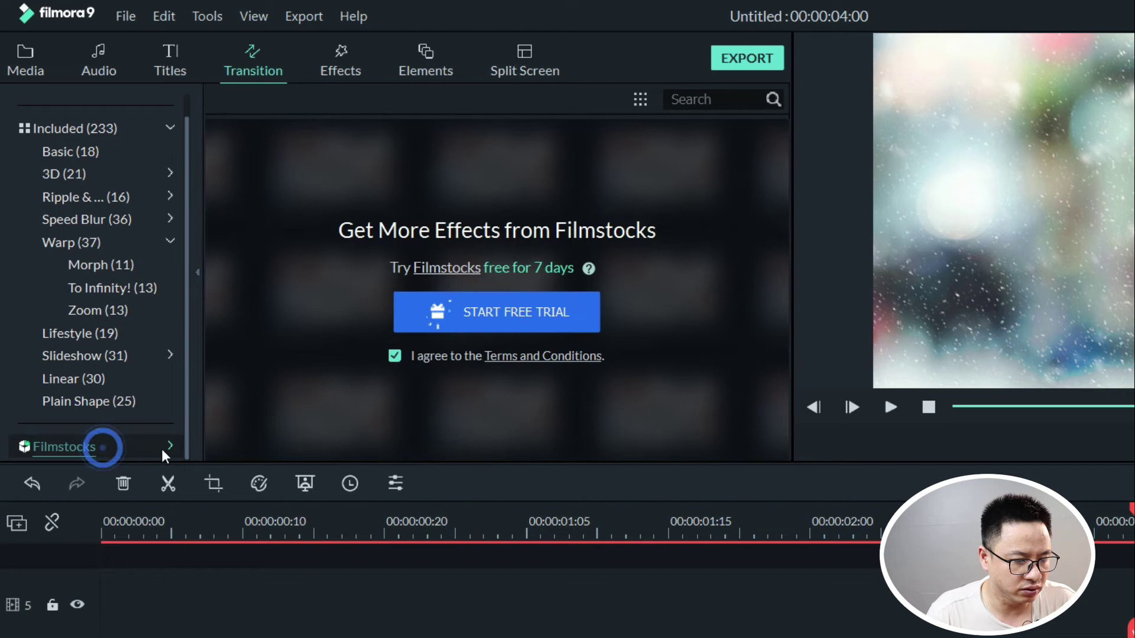
left_click(168, 449)
scroll(172, 300, "down", 5)
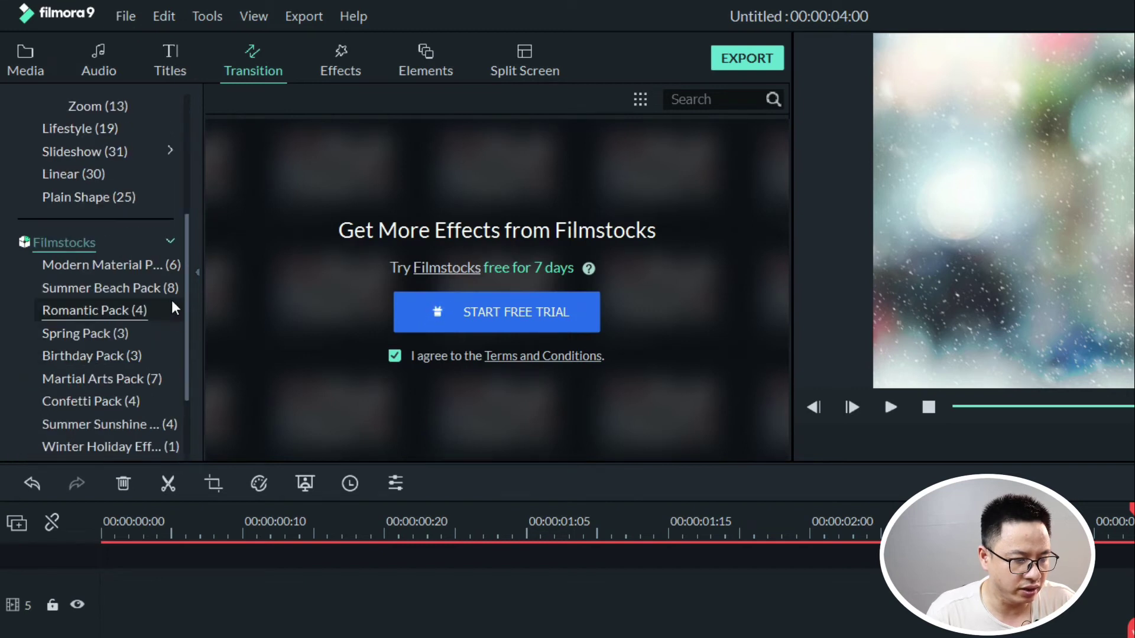
scroll(173, 299, "down", 3)
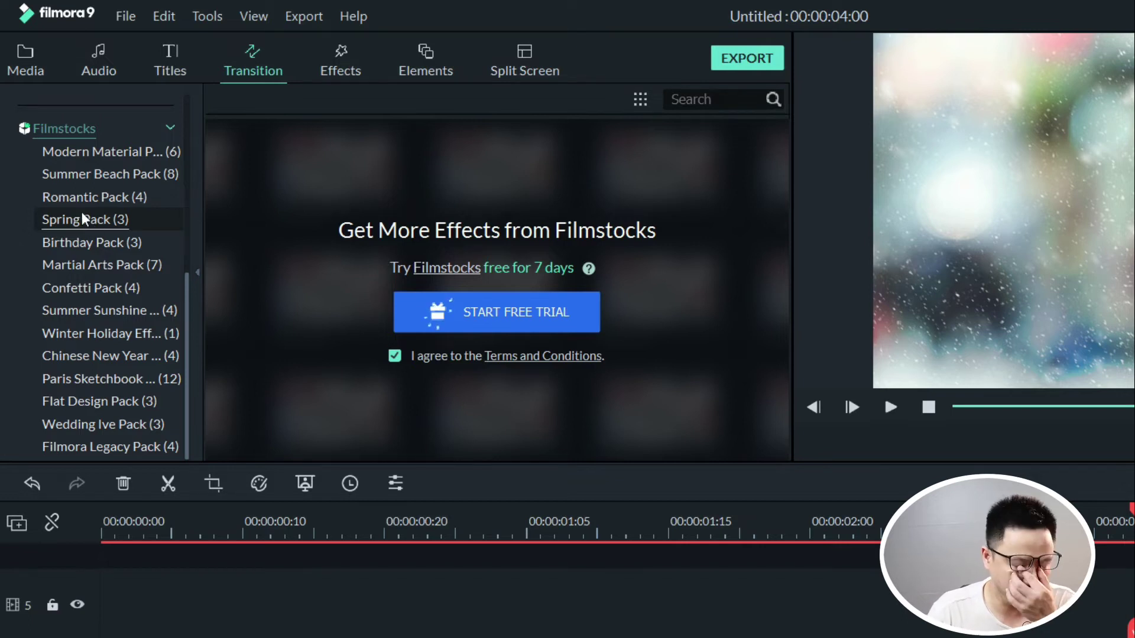
left_click(56, 173)
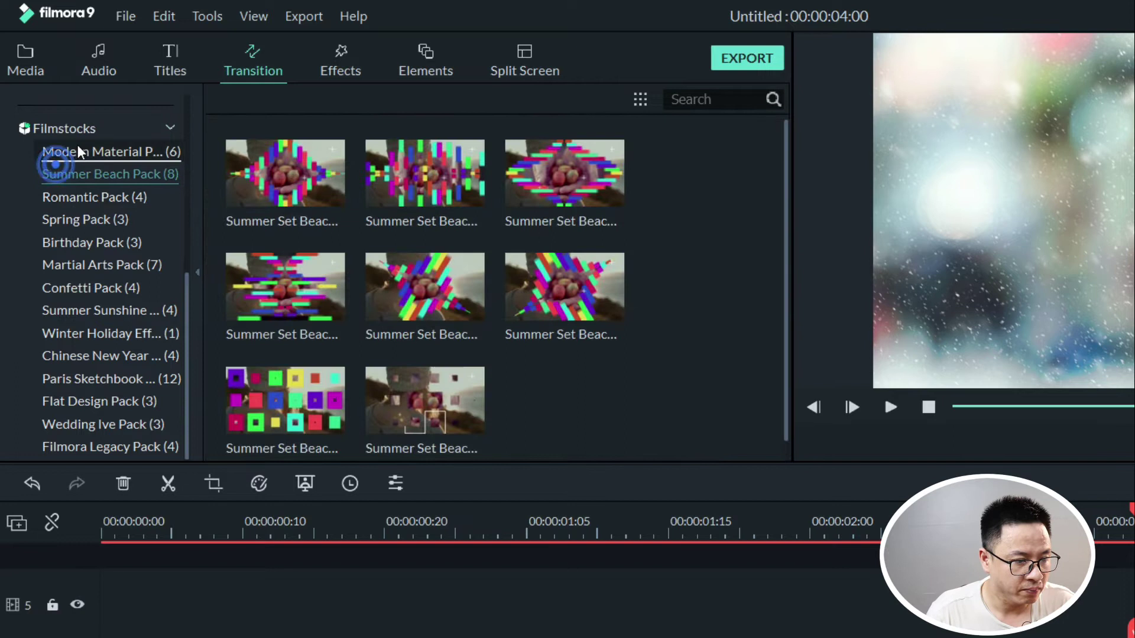
left_click(71, 153)
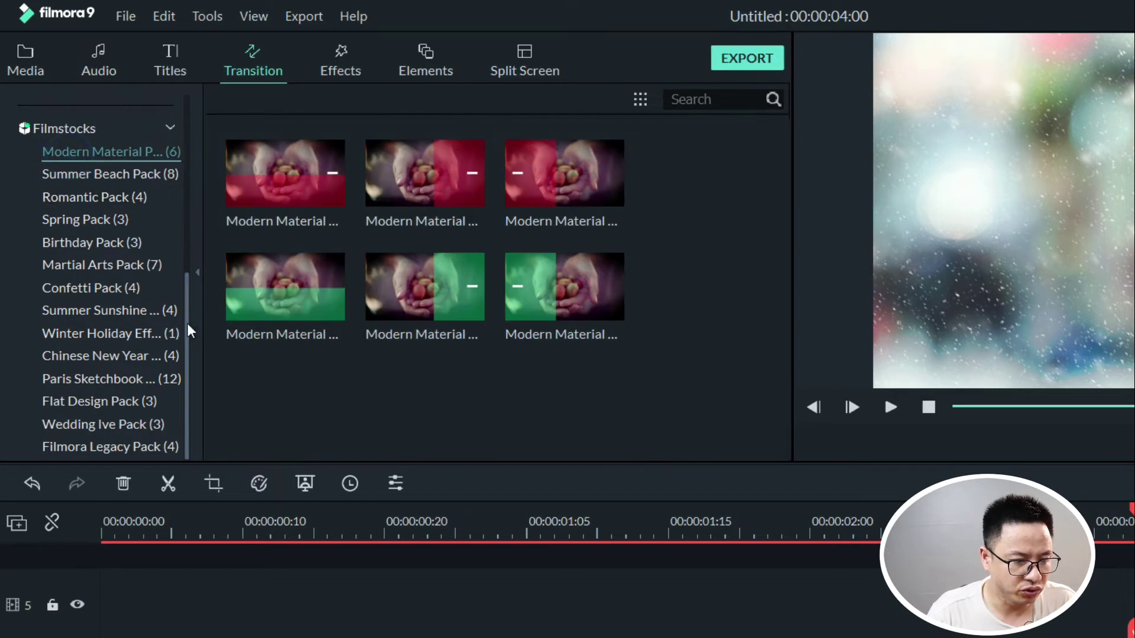
scroll(167, 332, "up", 3)
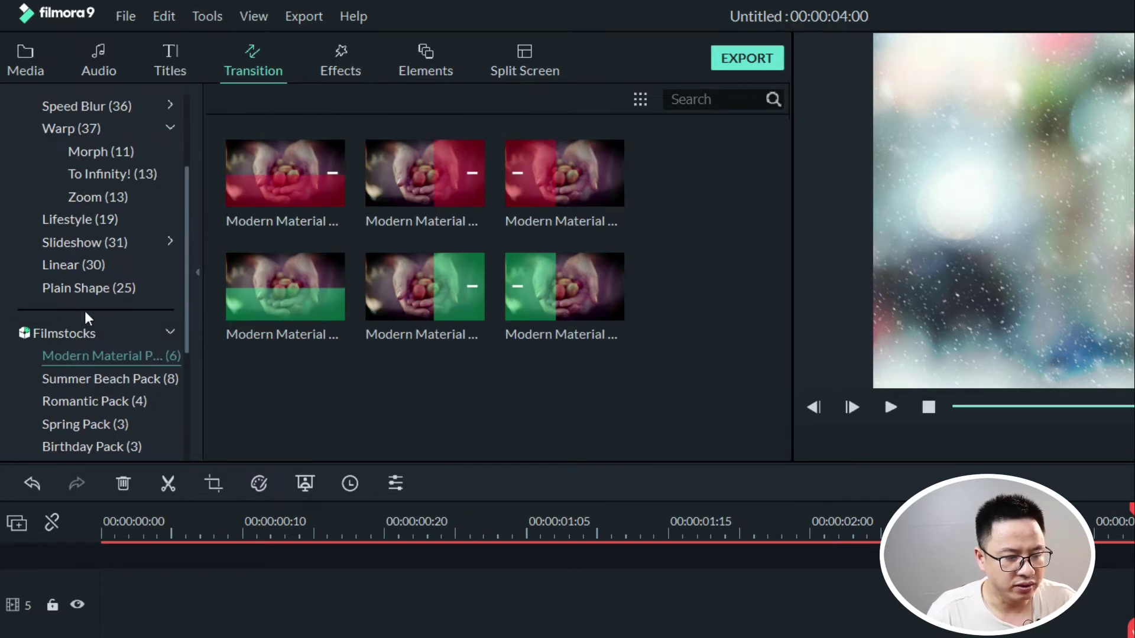
- Return from Filmstocks to the full Included (233) transition set
left_click(63, 333)
scroll(84, 295, "up", 3)
left_click(91, 152)
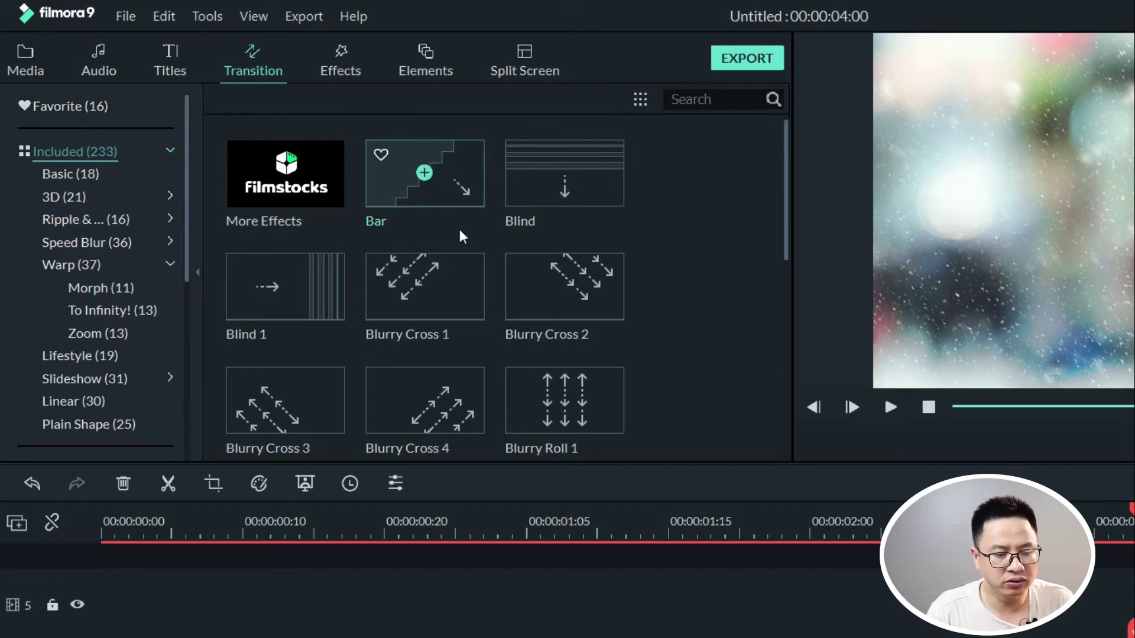
mouse_move(424, 287)
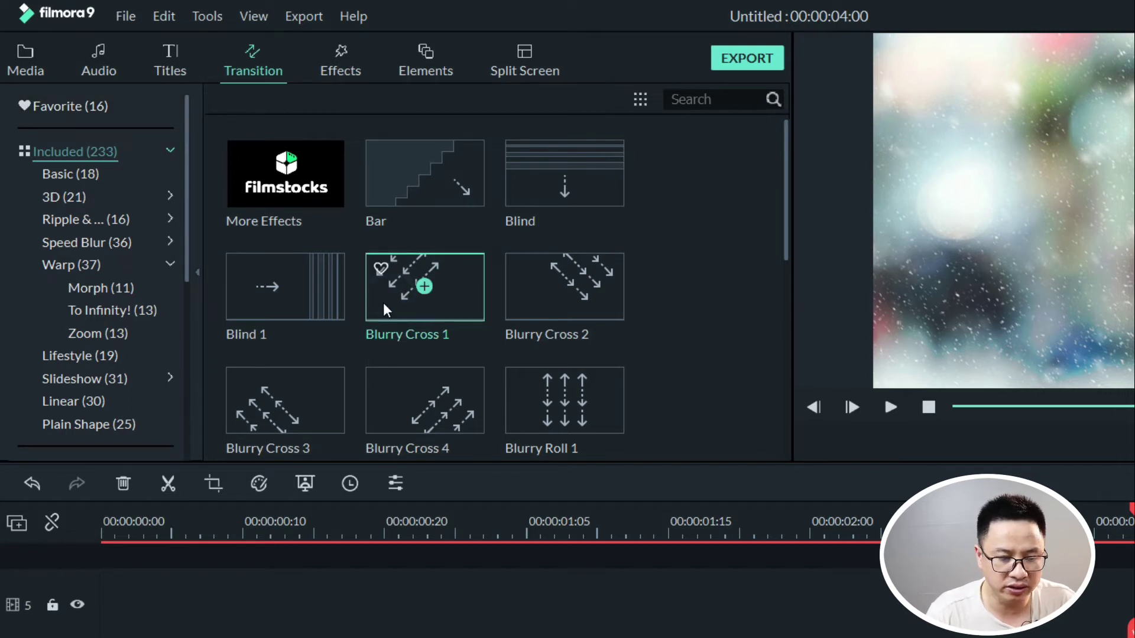
- Preview Blurry Cross 1, favourite it, view Favorites, then unfavourite it again
double_click(382, 263)
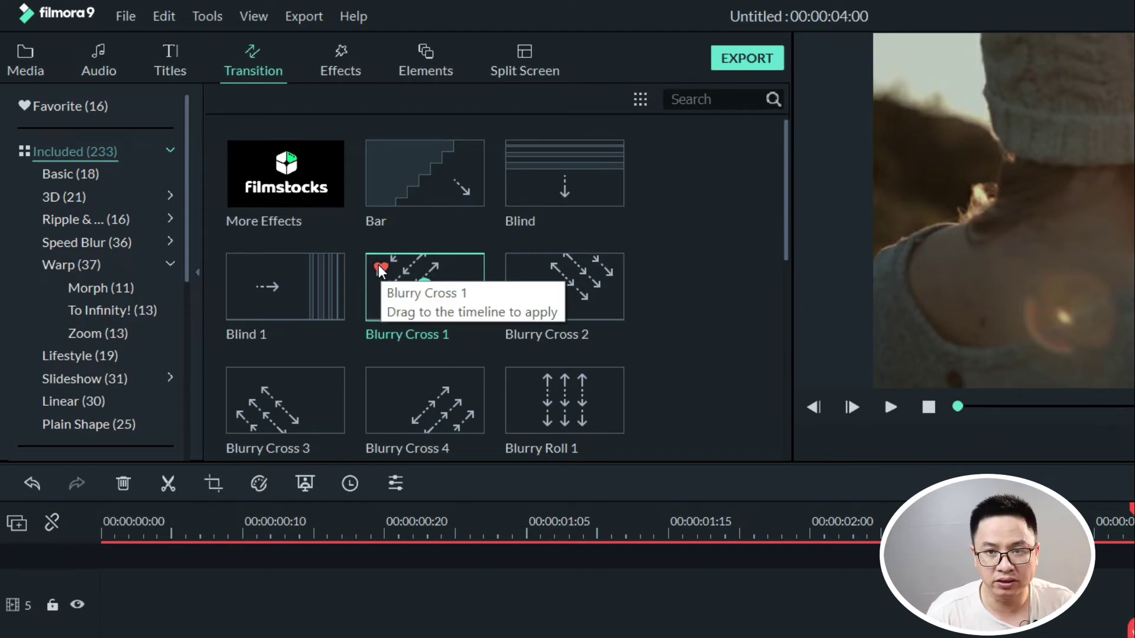
left_click(378, 265)
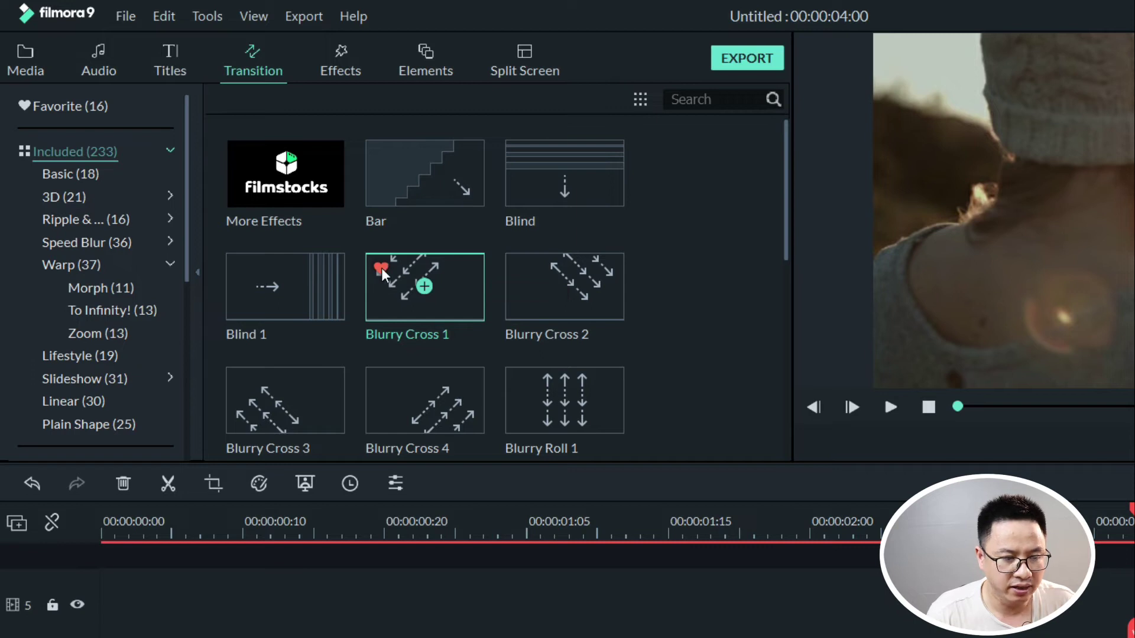
left_click(76, 111)
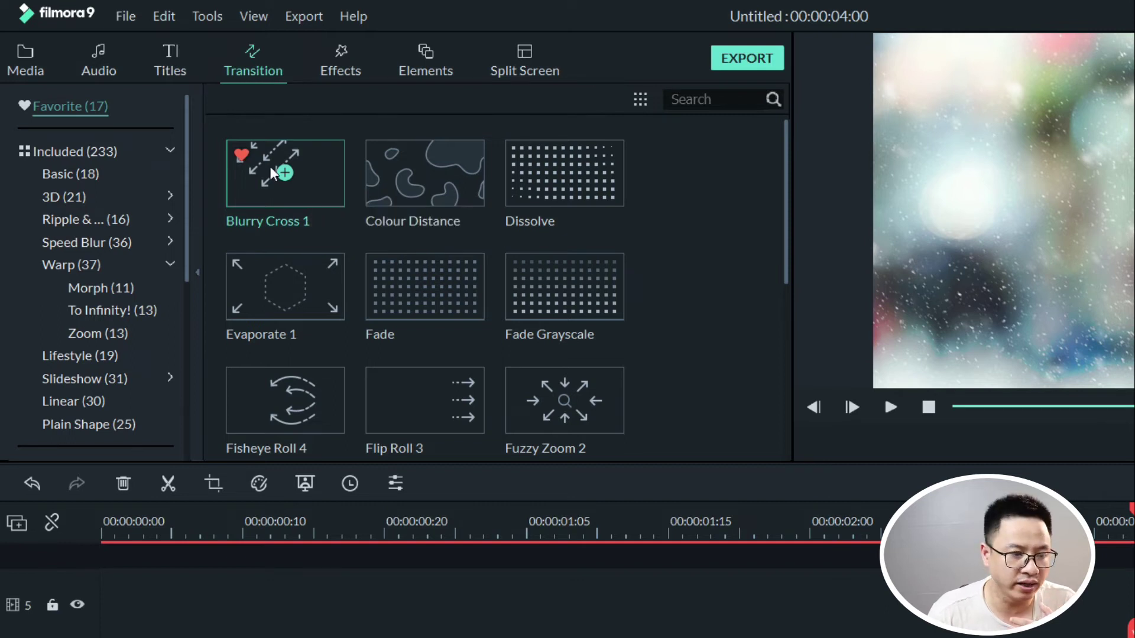
left_click(243, 155)
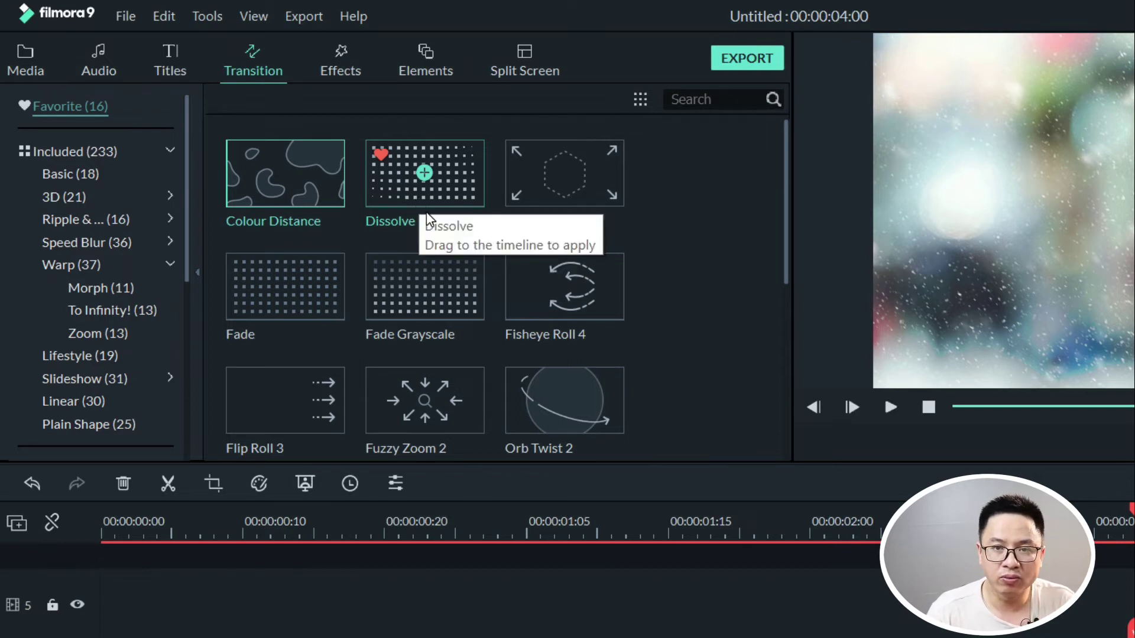
mouse_move(284, 287)
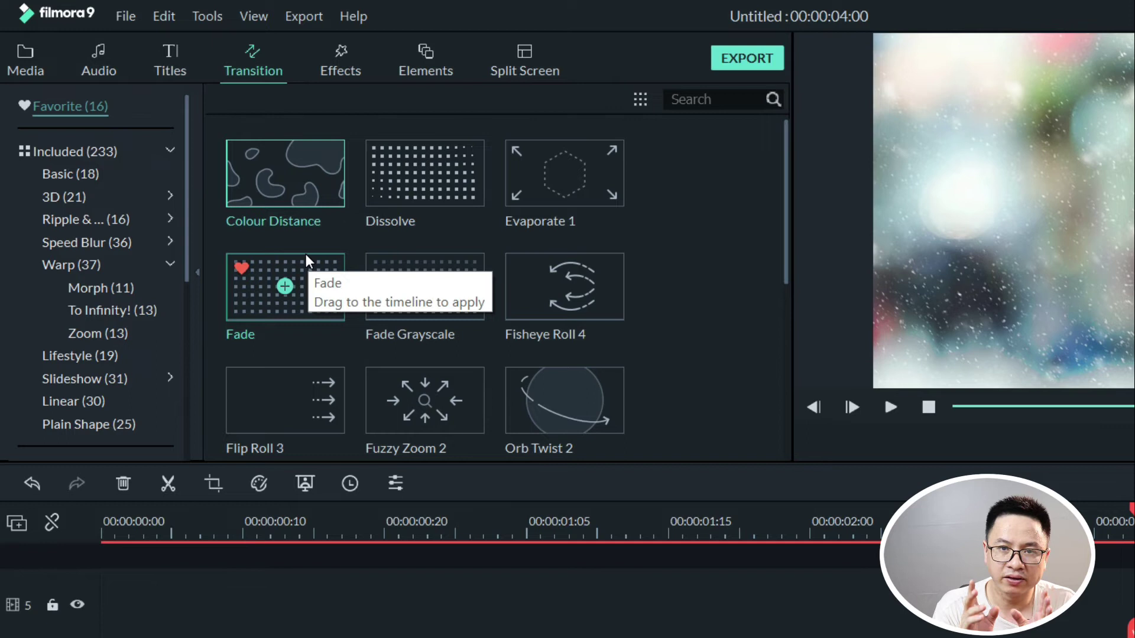
left_click(125, 17)
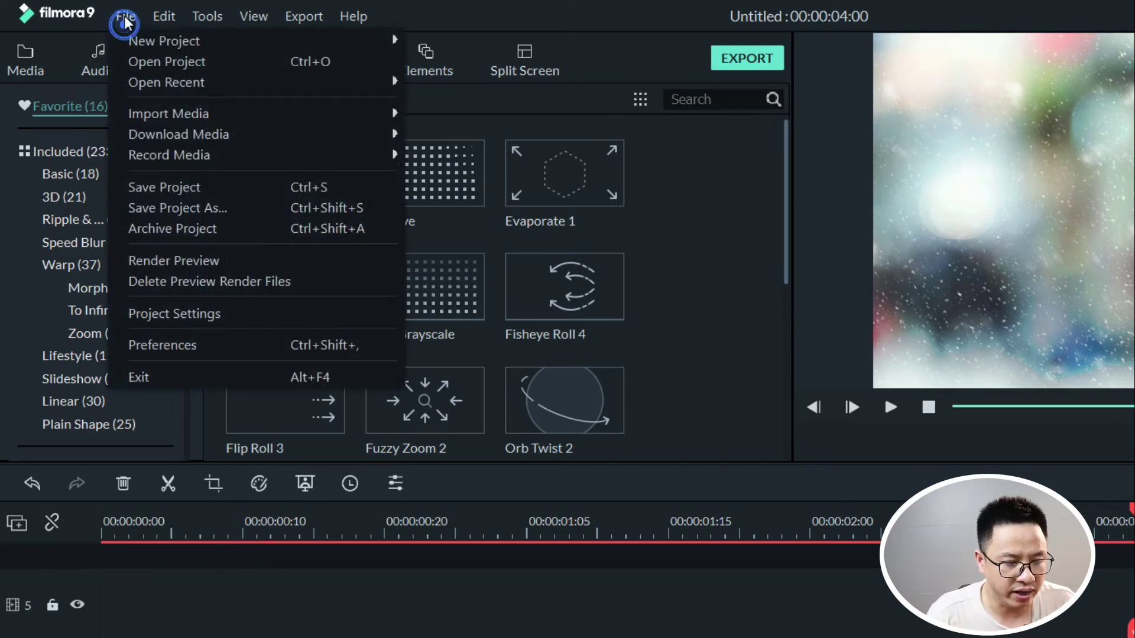
left_click(162, 344)
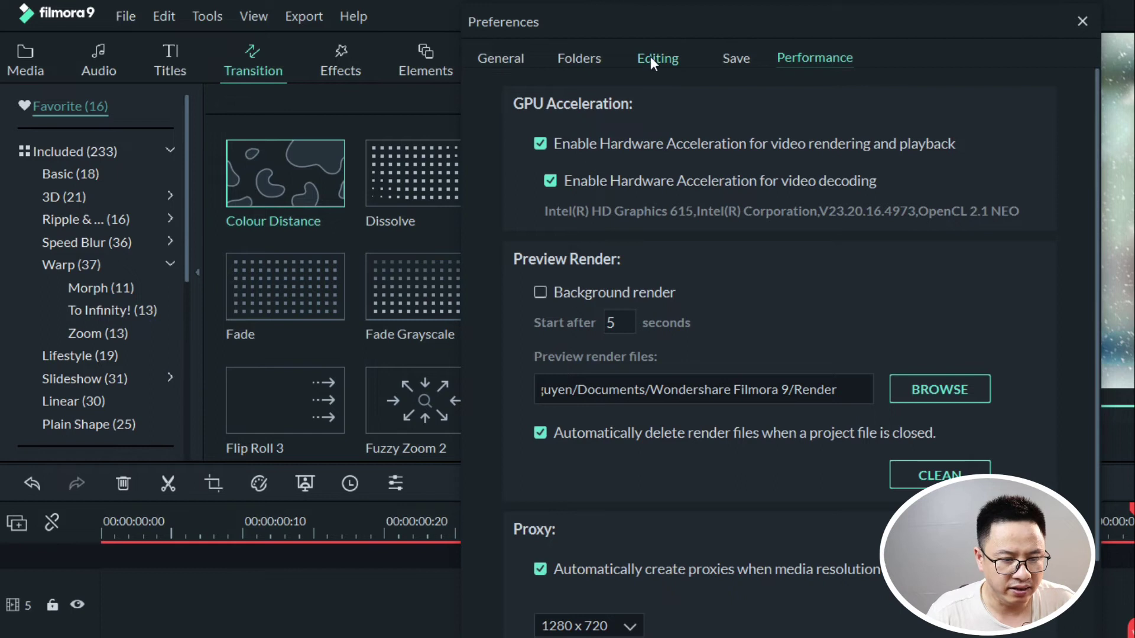
left_click(651, 60)
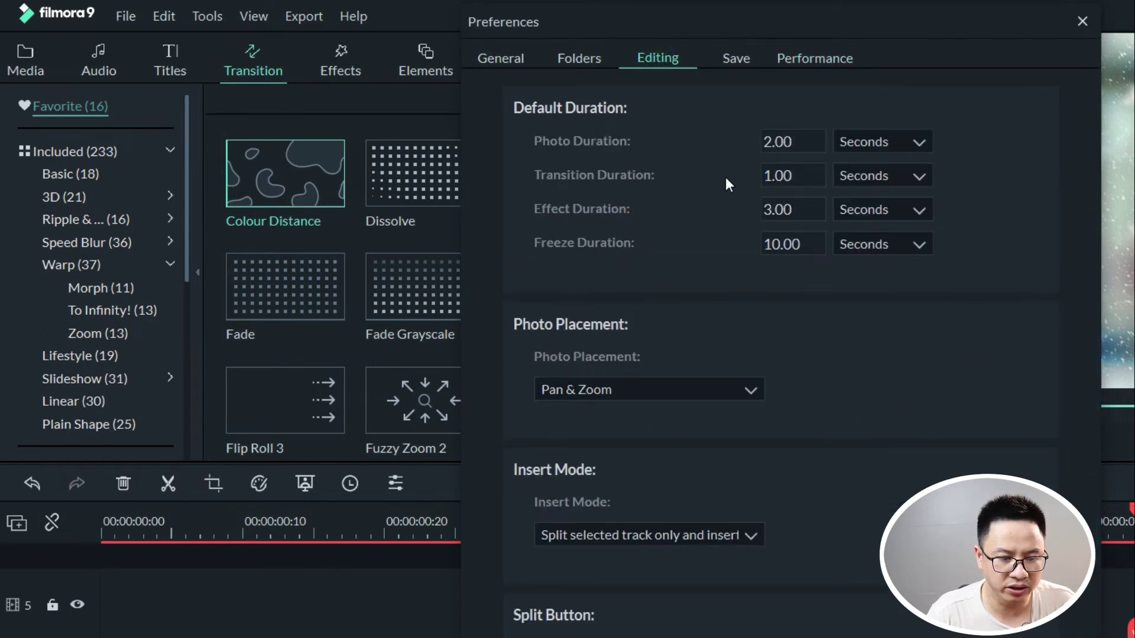
double_click(777, 175)
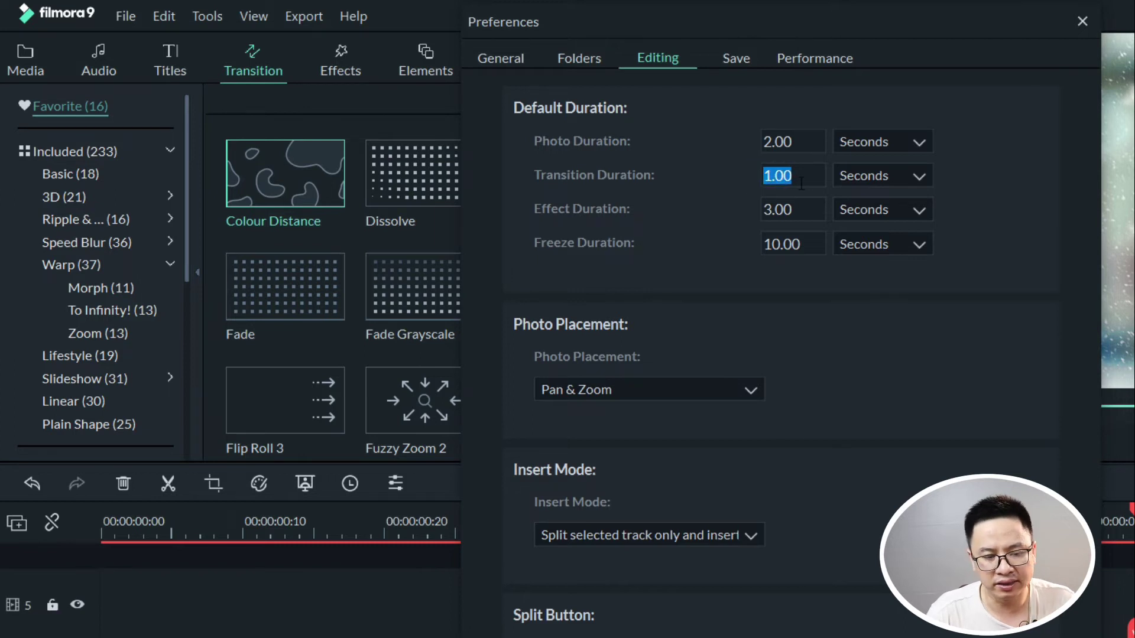
left_click(919, 177)
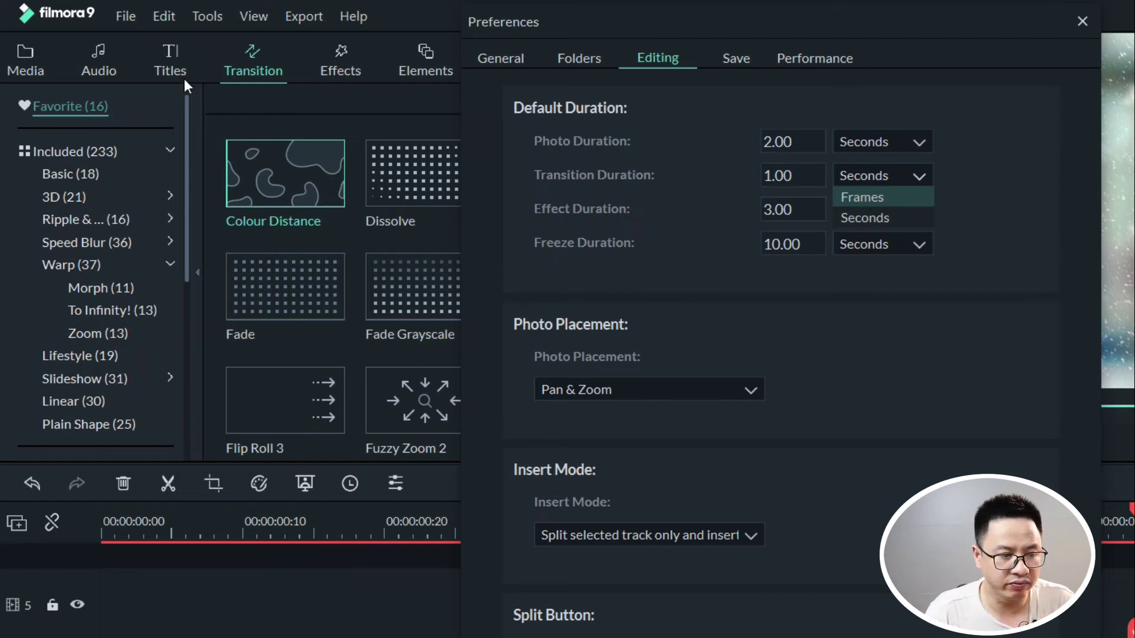
key("Escape")
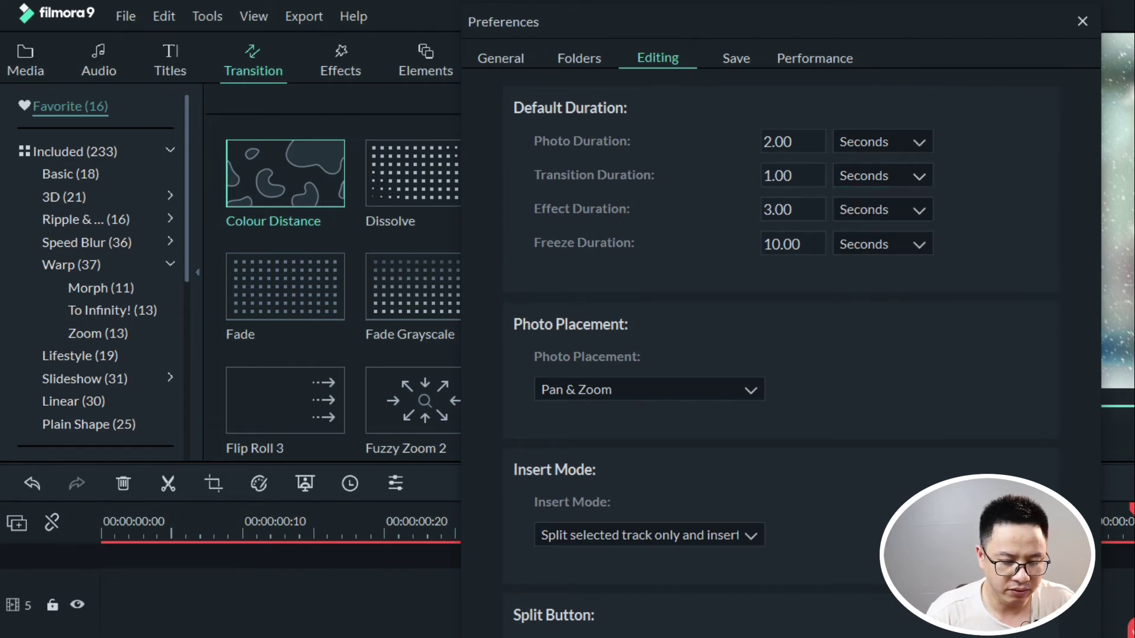
key("Escape")
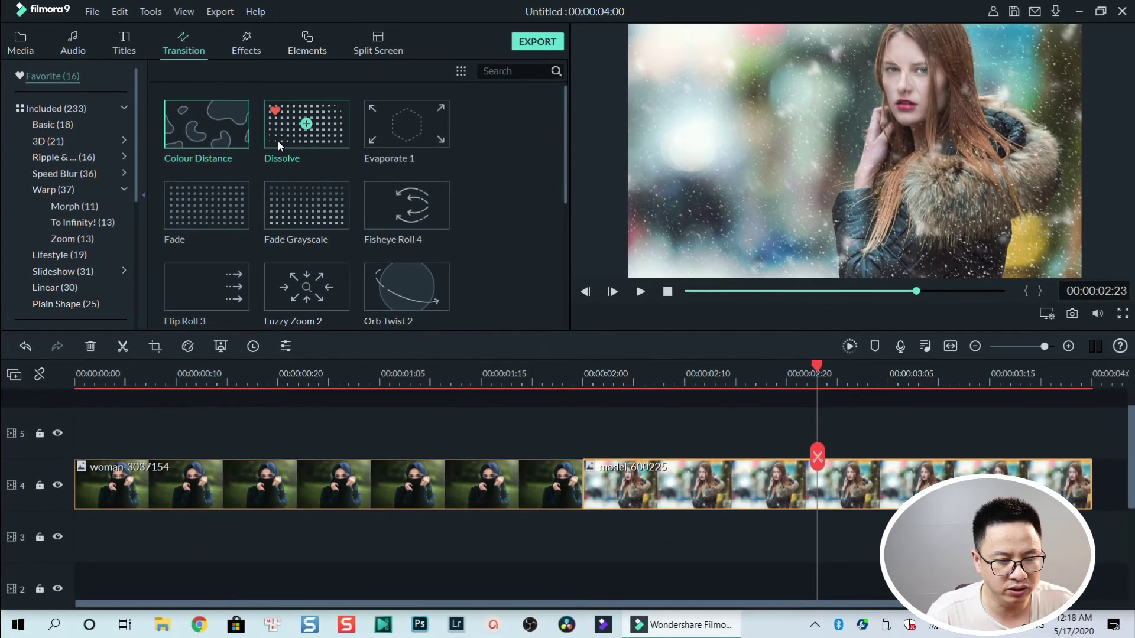
- Preview Dissolve and drop it on the cut between the woman and model images
left_click(278, 141)
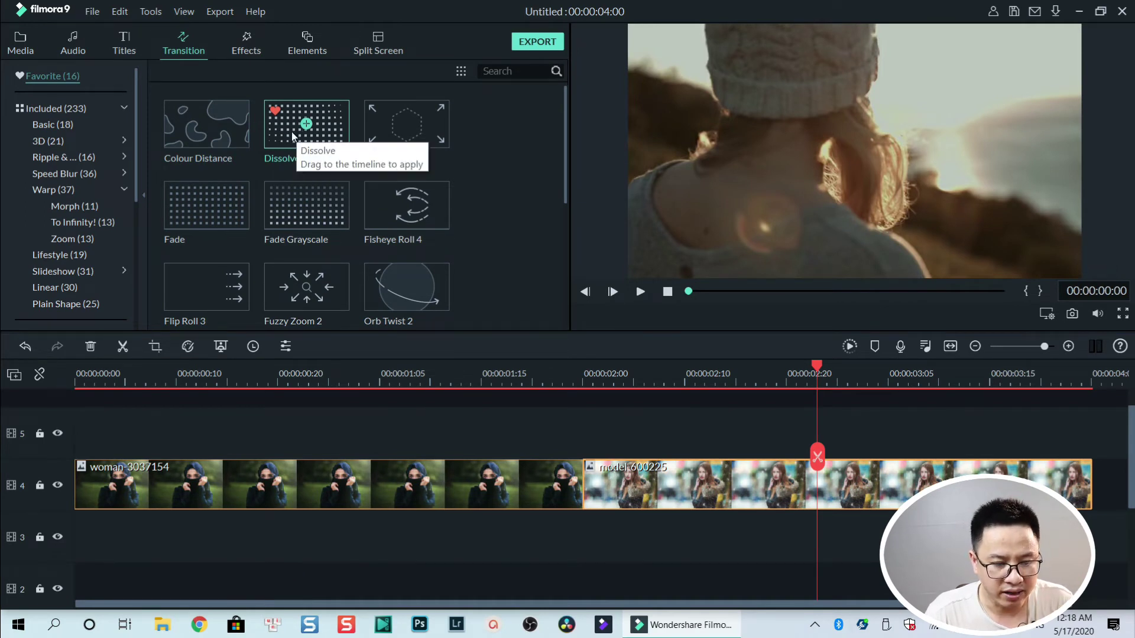
left_click_drag(490, 402, 586, 485)
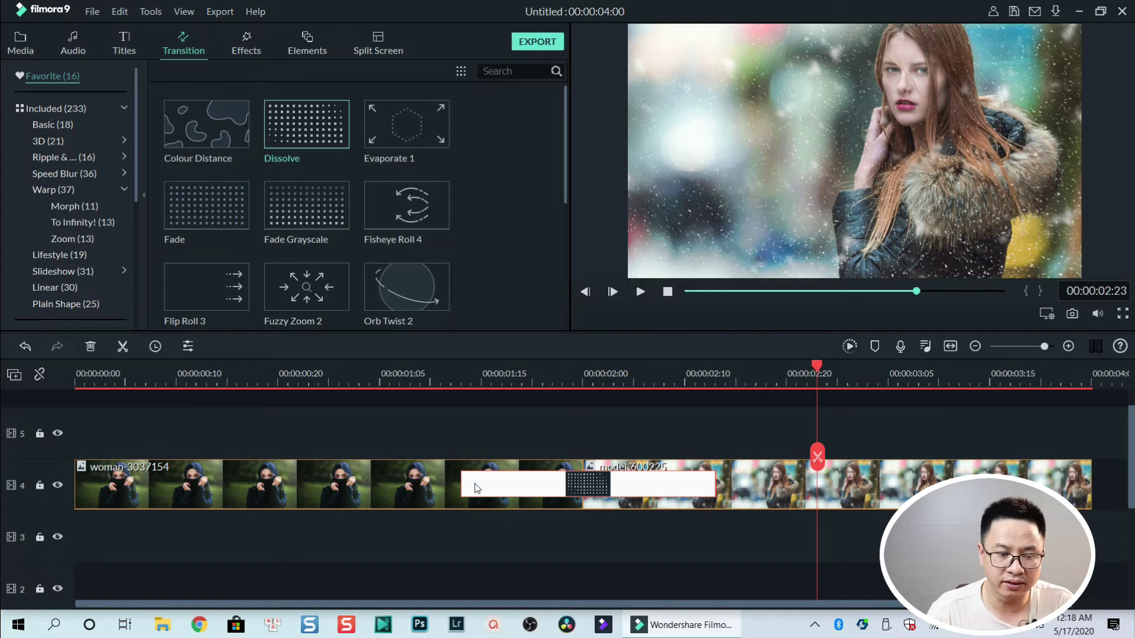
left_click(370, 380)
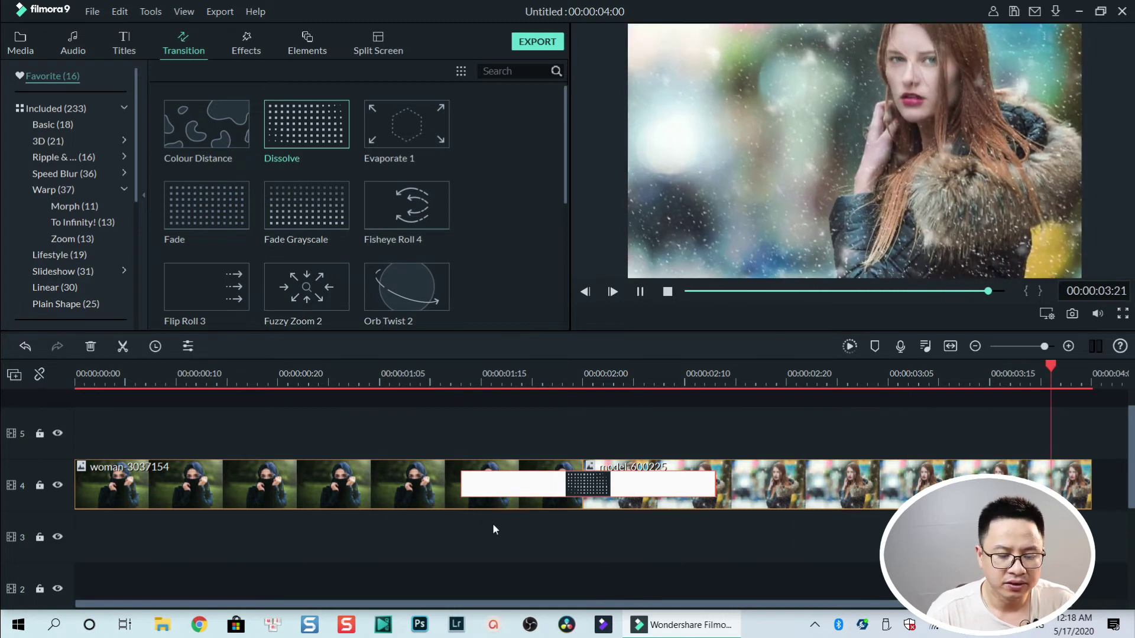
double_click(612, 488)
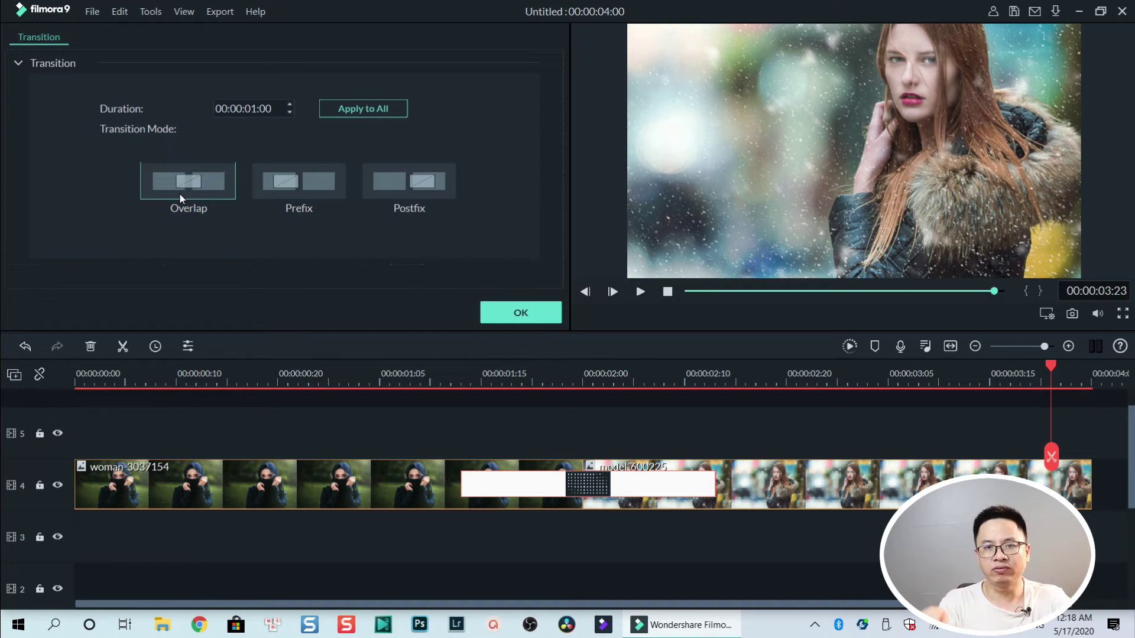
left_click(303, 182)
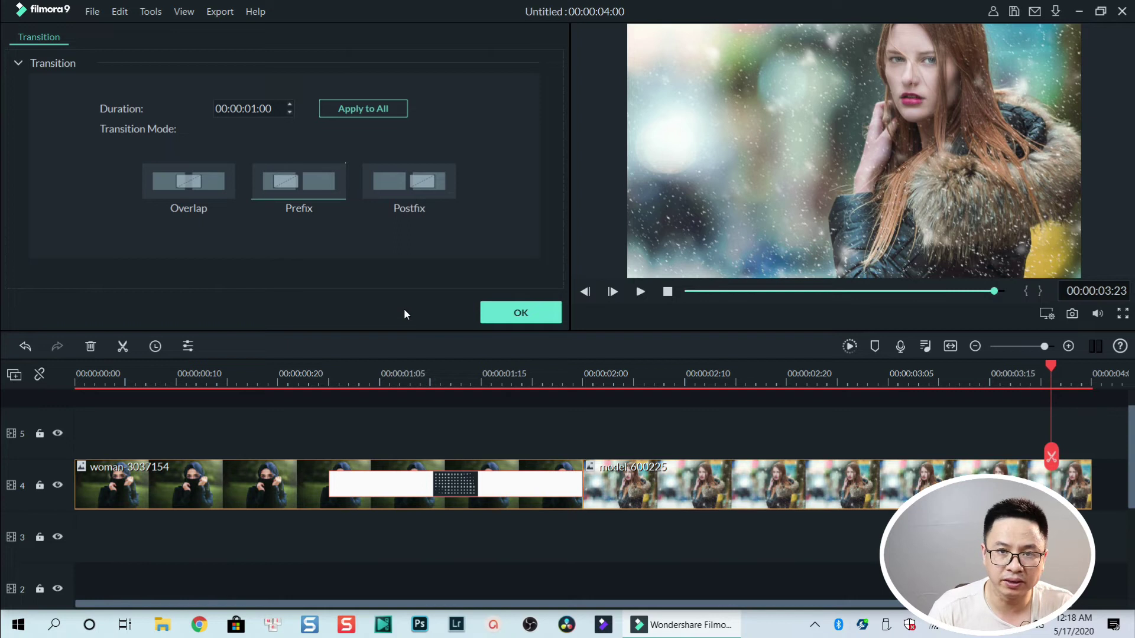
left_click(436, 188)
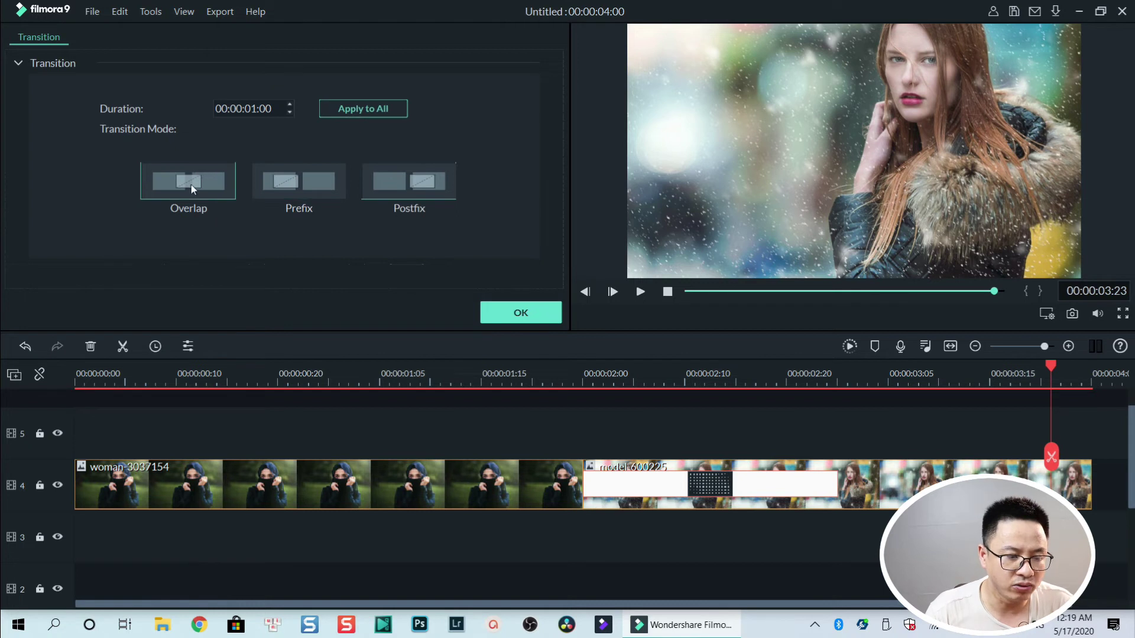
left_click(173, 190)
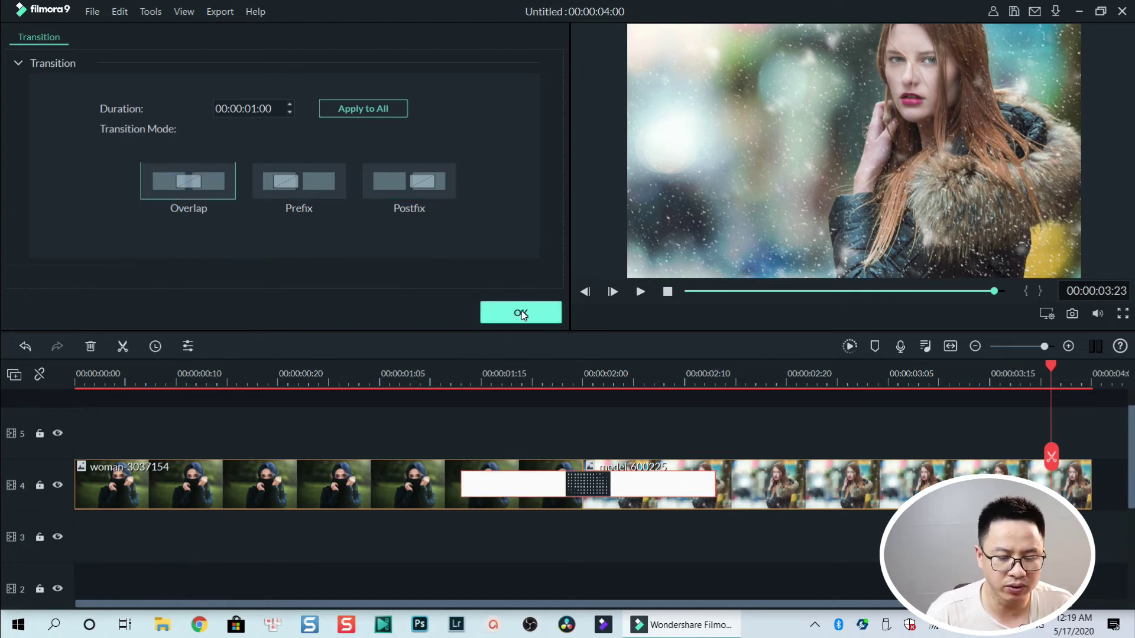
left_click(521, 312)
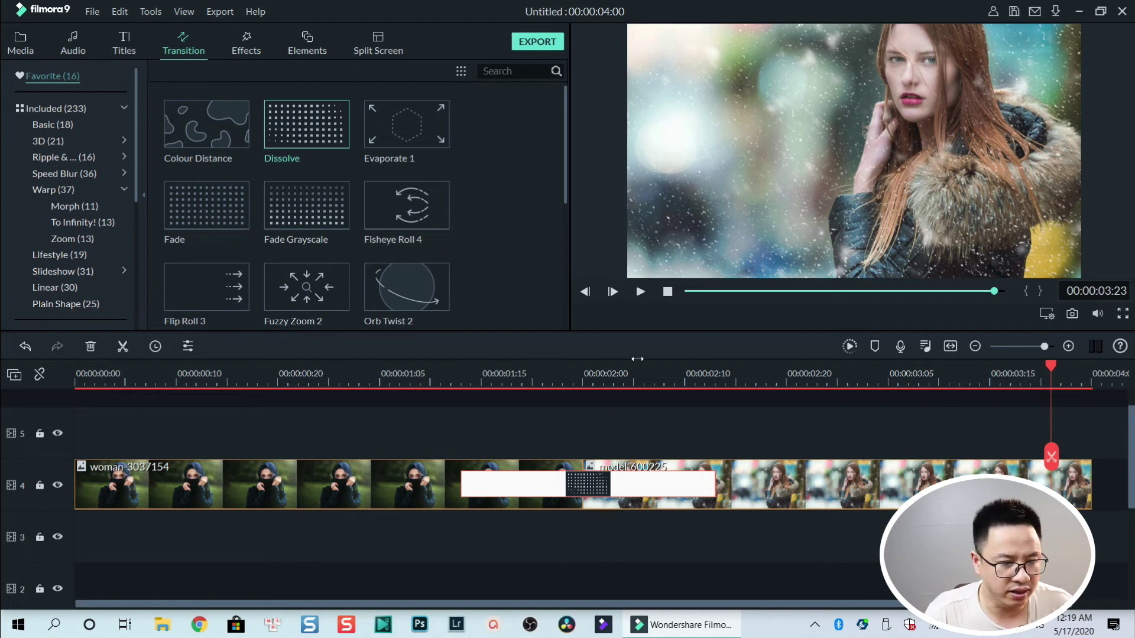
- Clear every clip and transition from the timeline
left_click(20, 40)
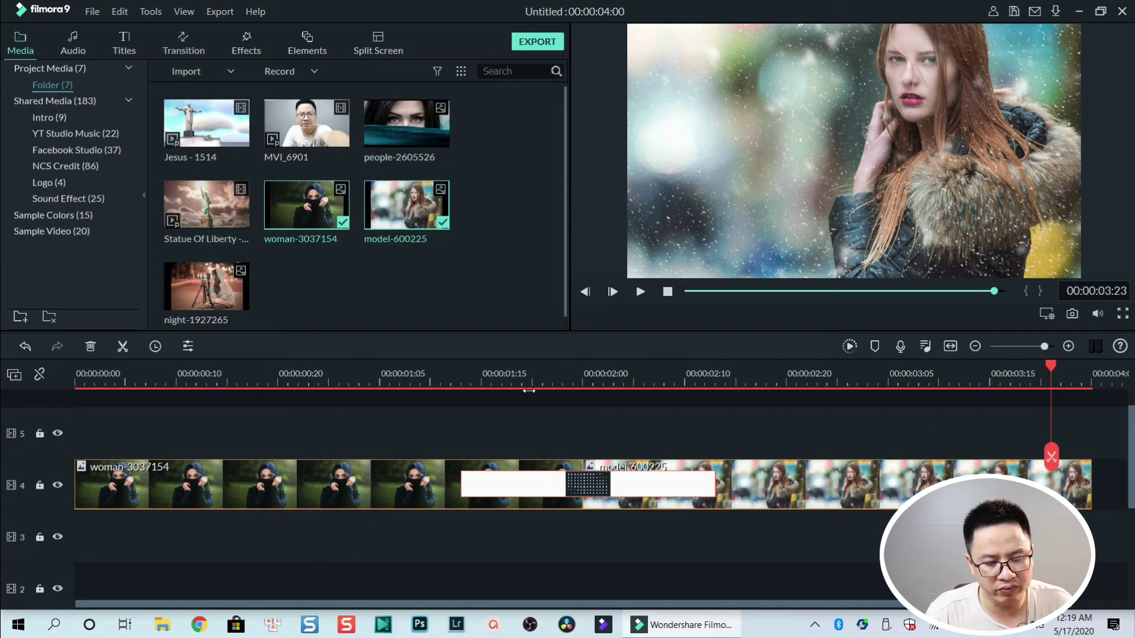
left_click_drag(706, 558, 456, 429)
key("Delete")
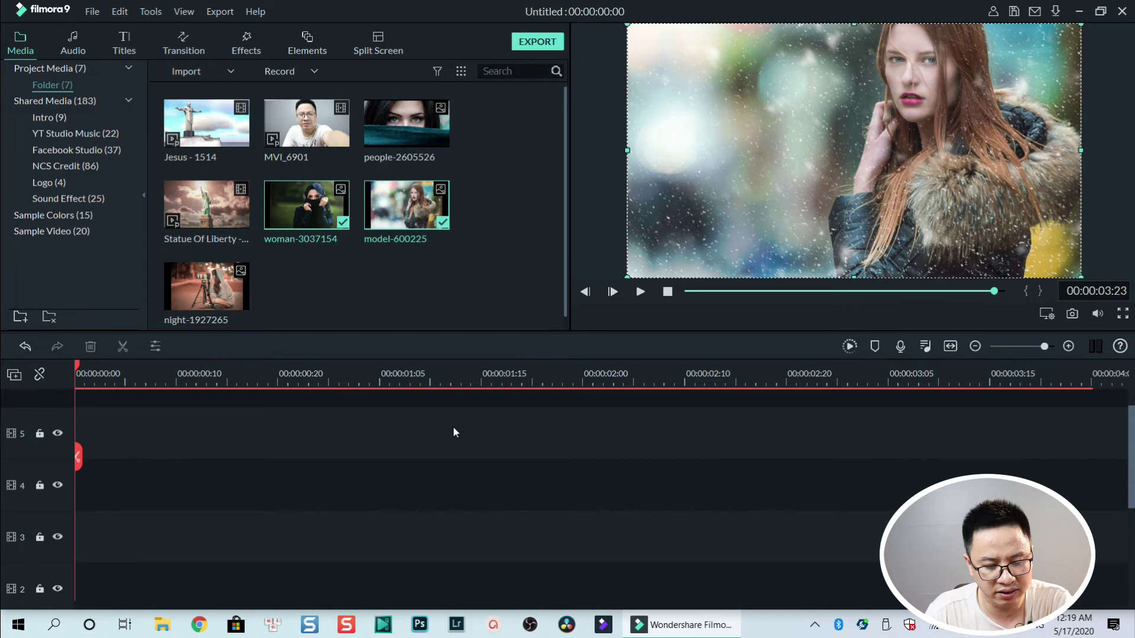
- Place the Jesus - 1514 video on track 4, keeping the project resolution and frame rate
left_click(329, 280)
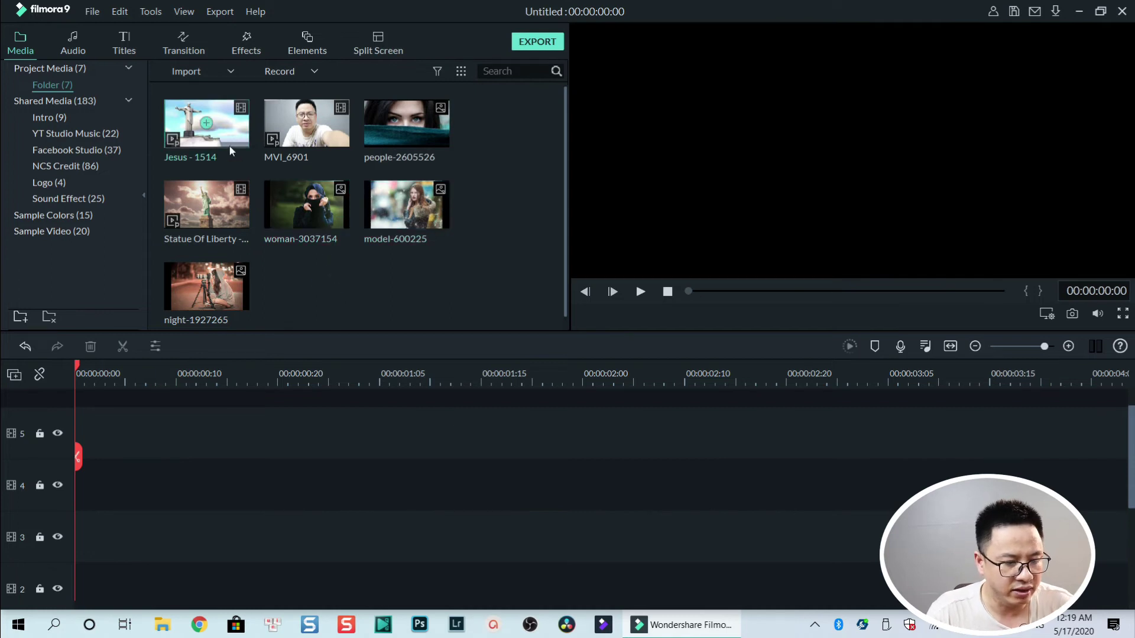
left_click_drag(207, 124, 77, 504)
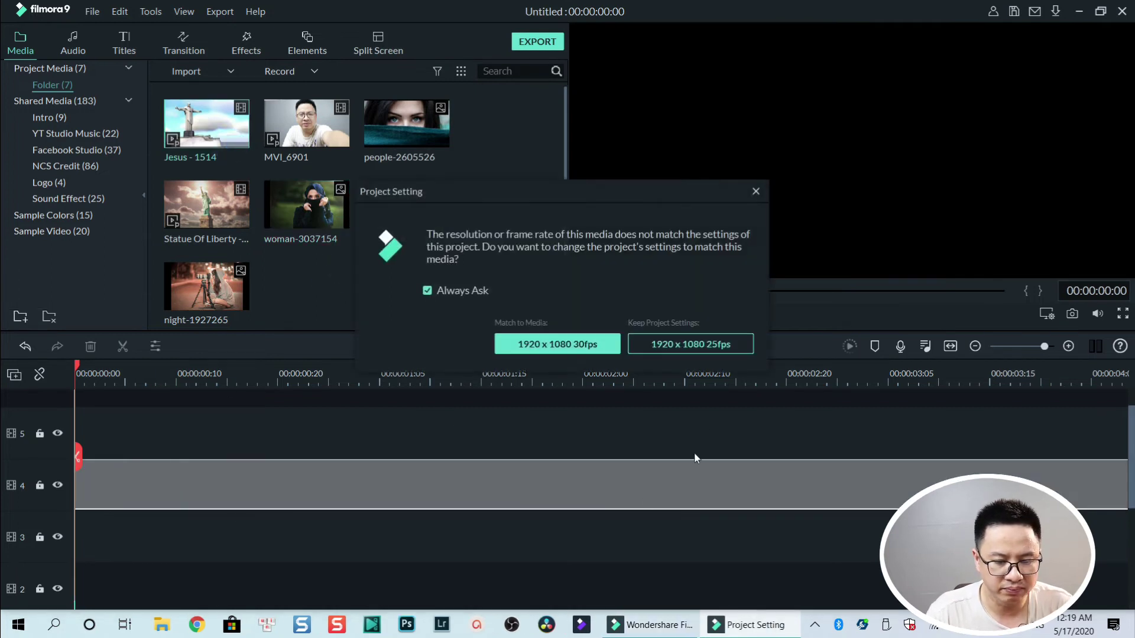
left_click(690, 344)
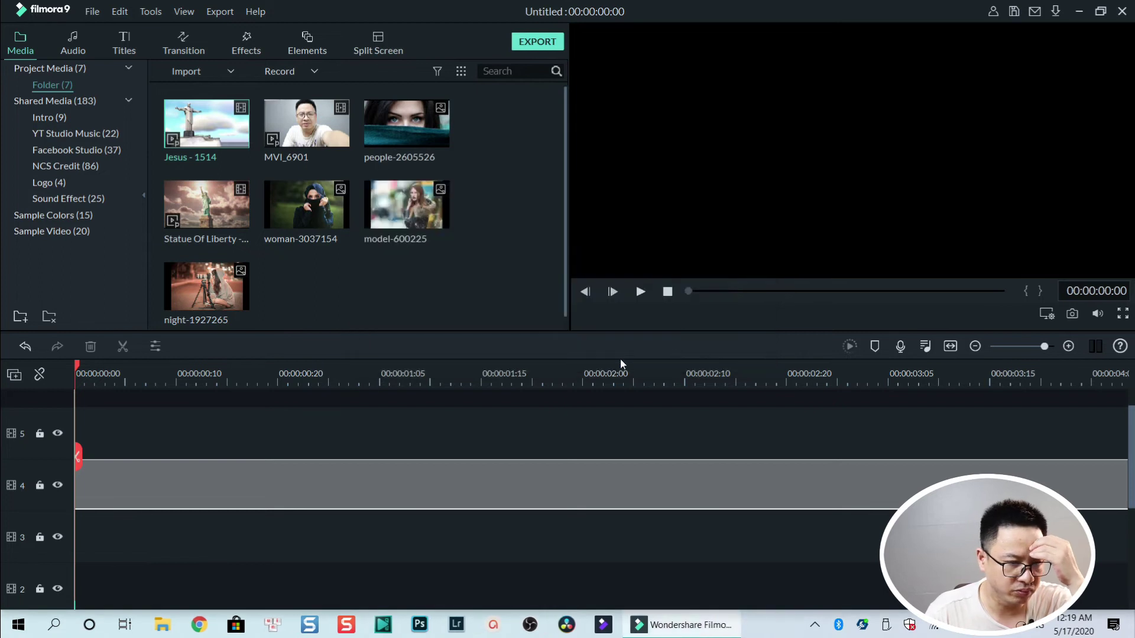
left_click(951, 345)
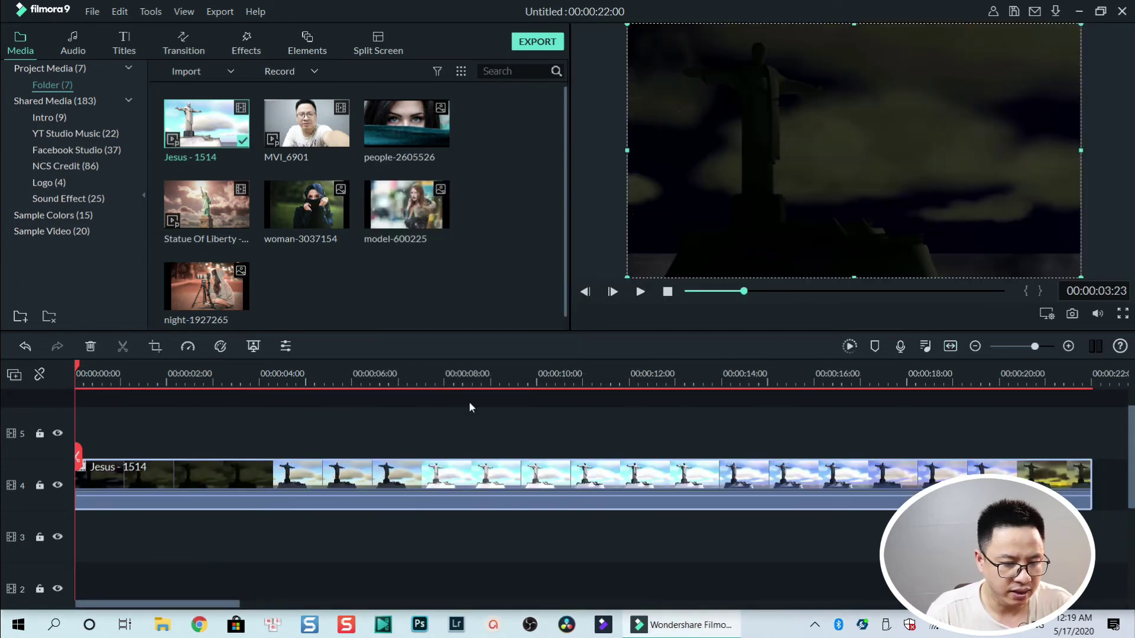
- Trim the Jesus clip to its first three seconds and add Statue Of Liberty after it
left_click(230, 379)
left_click(233, 470)
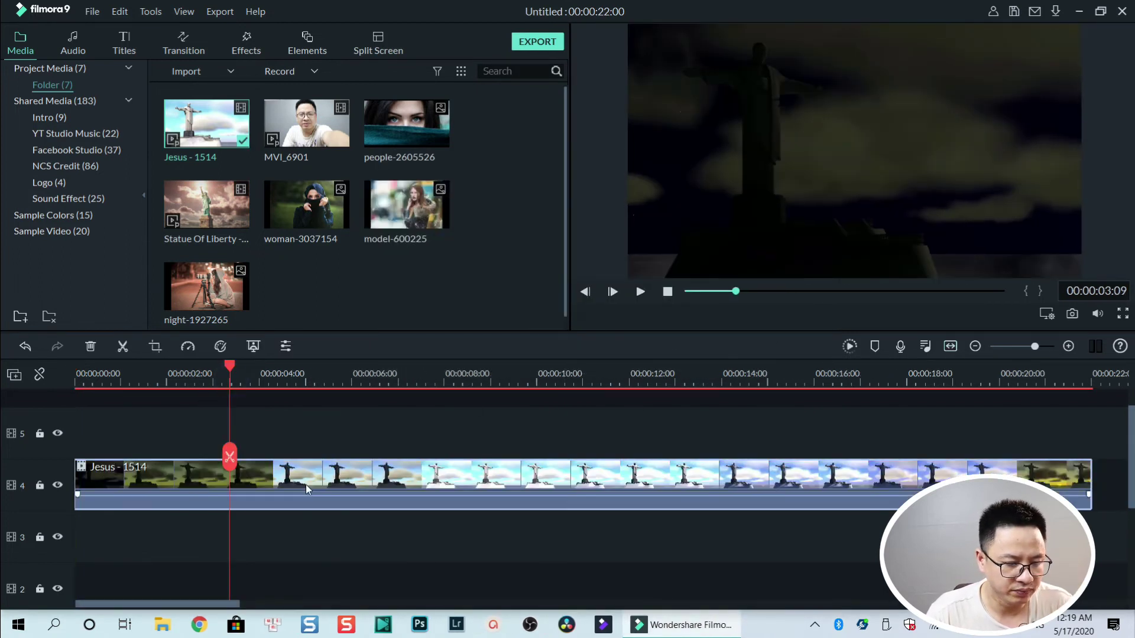
left_click(230, 459)
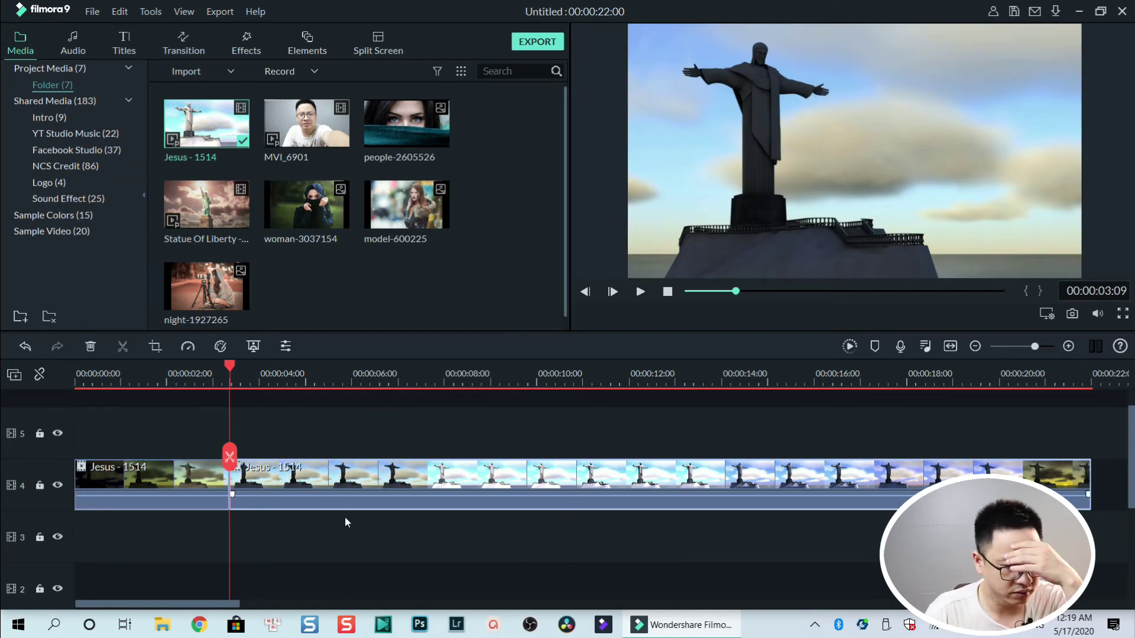
key("Delete")
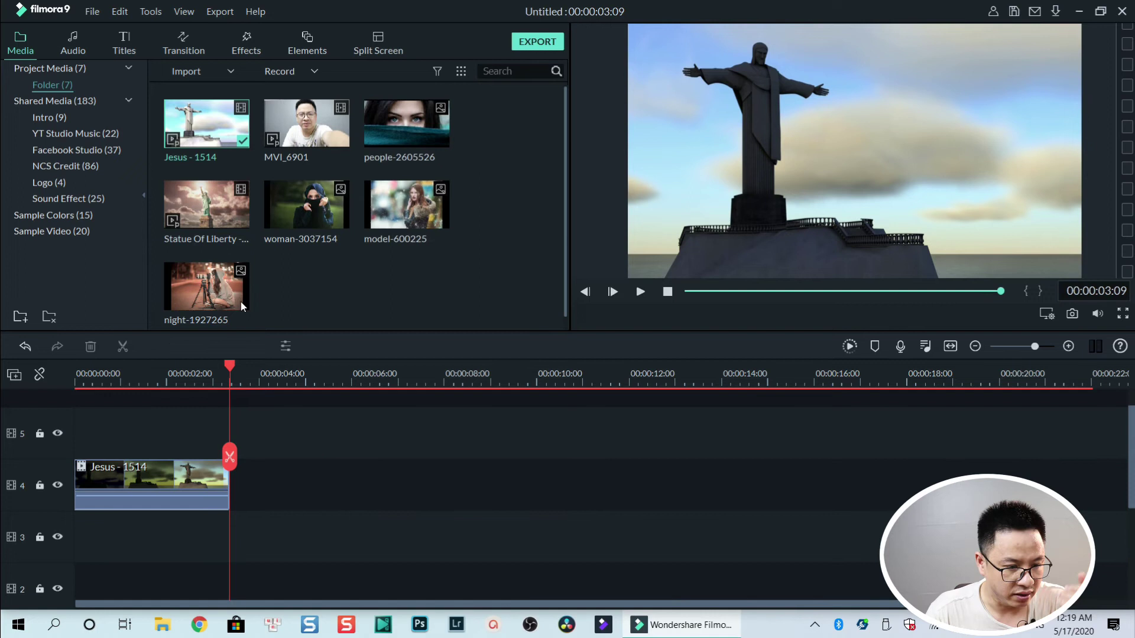
left_click_drag(225, 223, 254, 501)
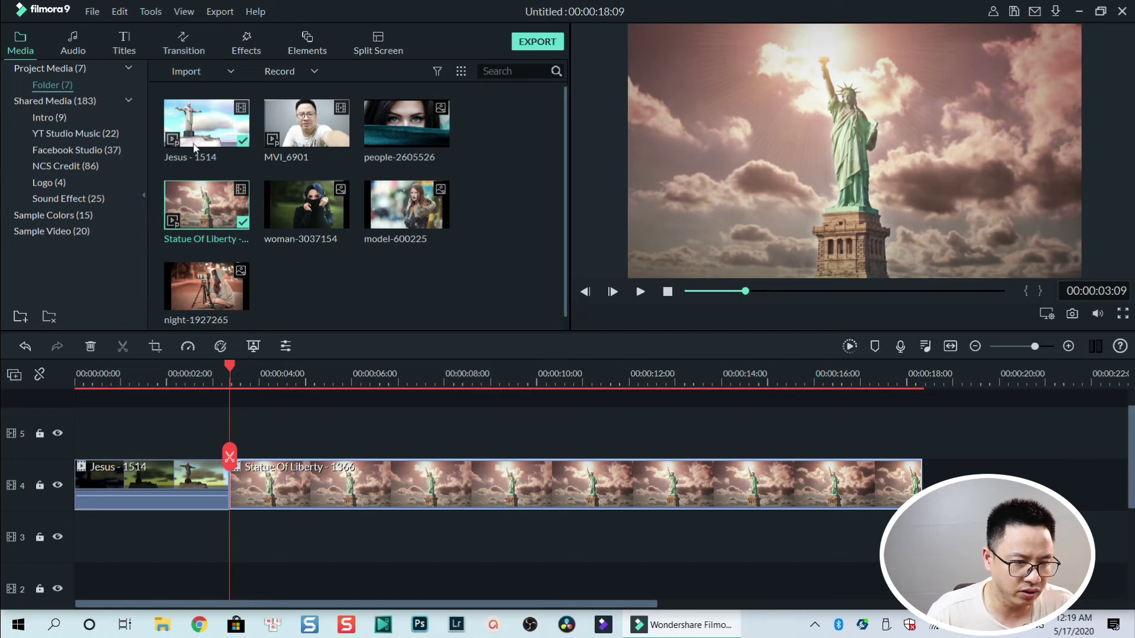
- Apply the Basic Colour Distance transition between the Jesus and Statue Of Liberty clips
left_click(186, 42)
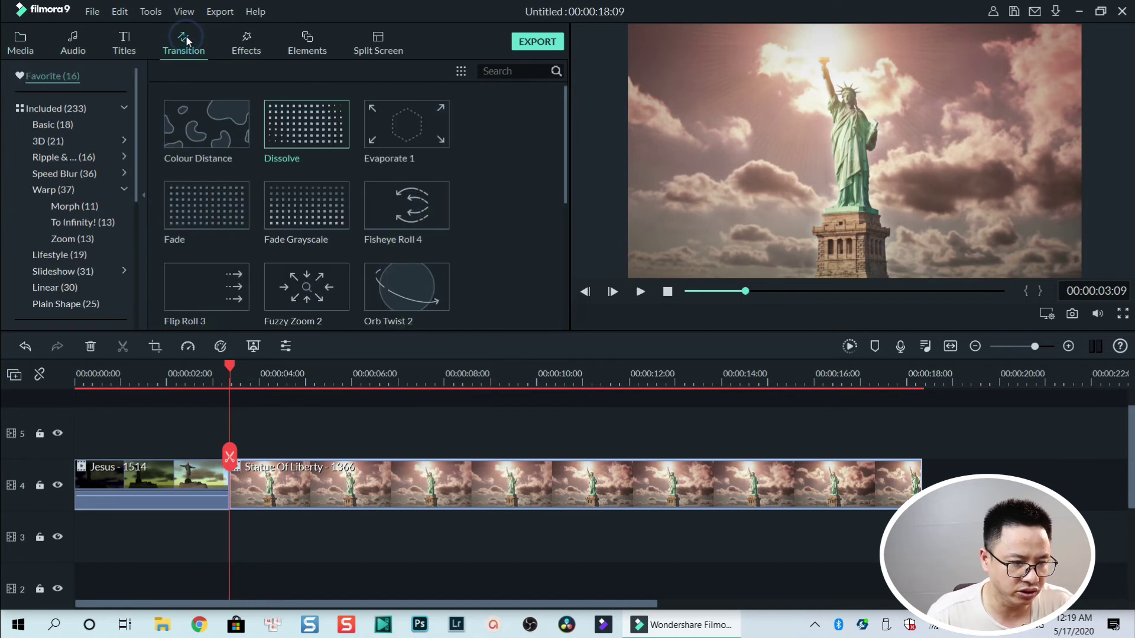
left_click(55, 126)
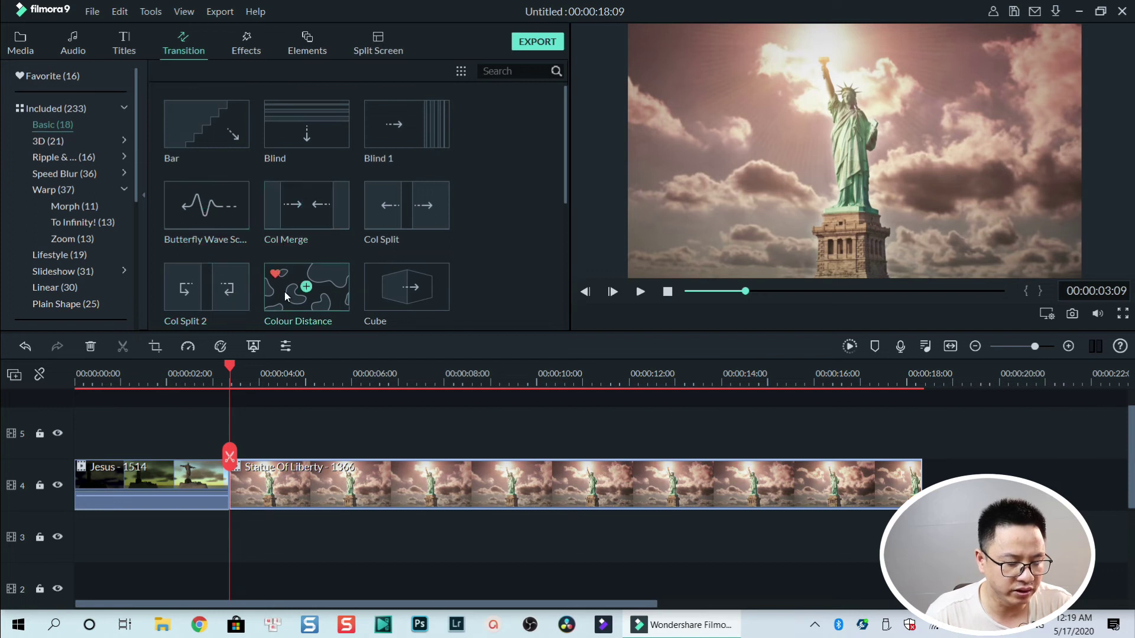
left_click_drag(284, 292, 228, 479)
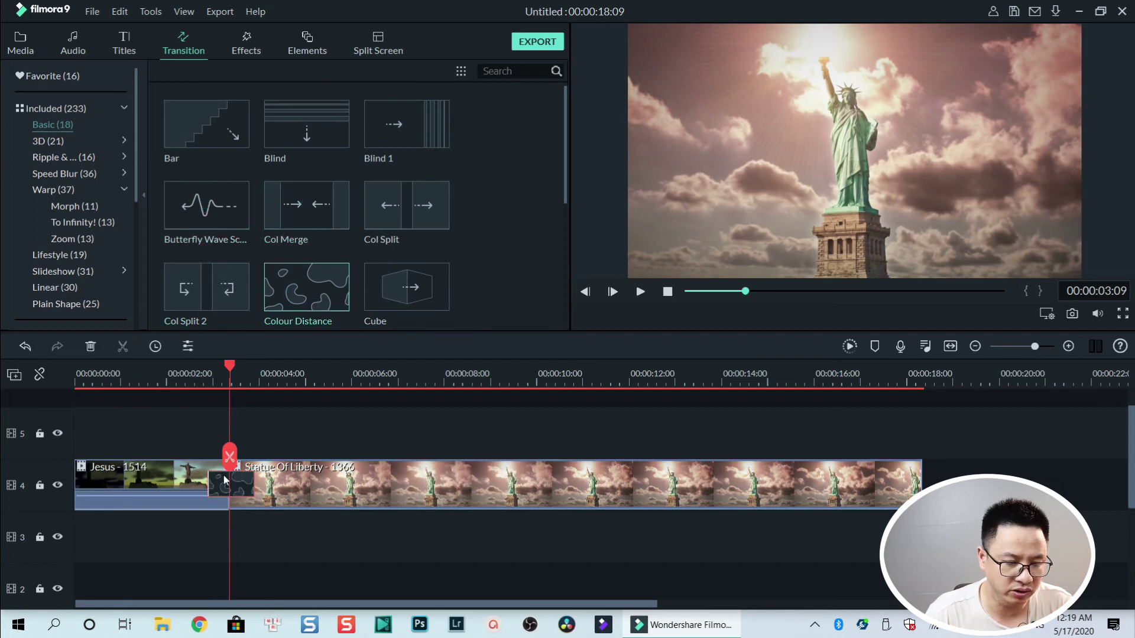
- Play back the transition from the two-second mark and stop
left_click(167, 379)
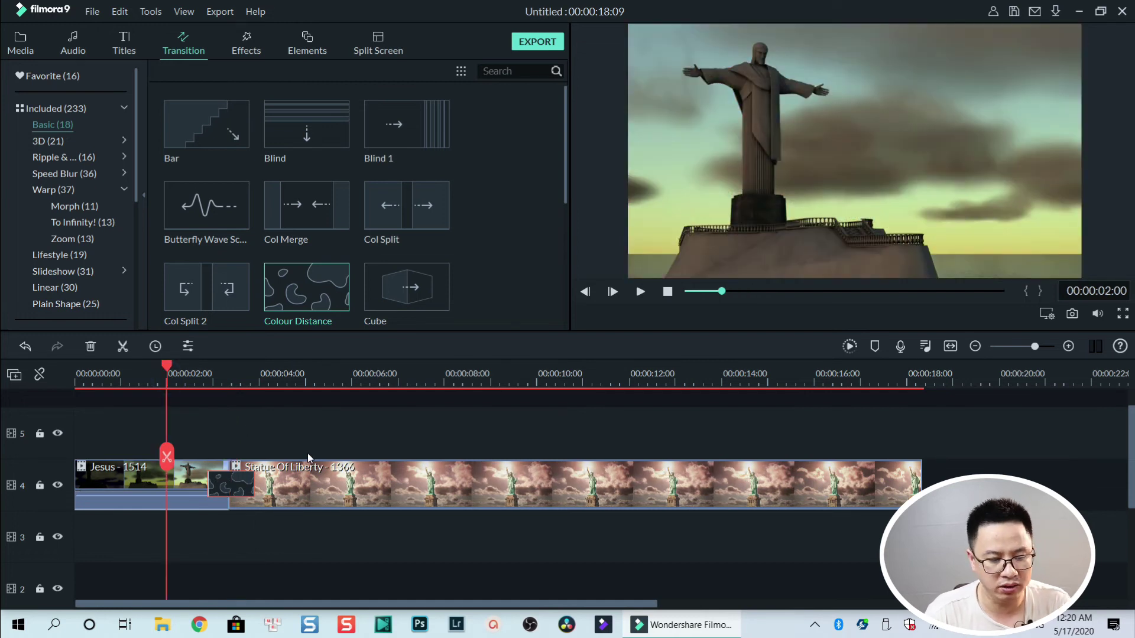
key("space")
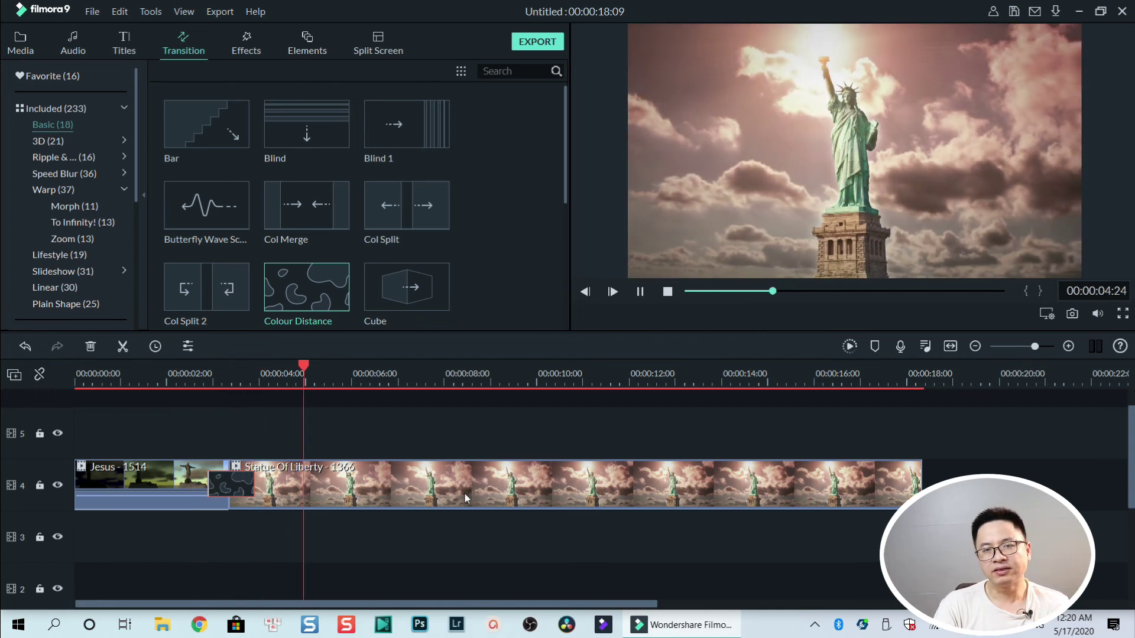
key("space")
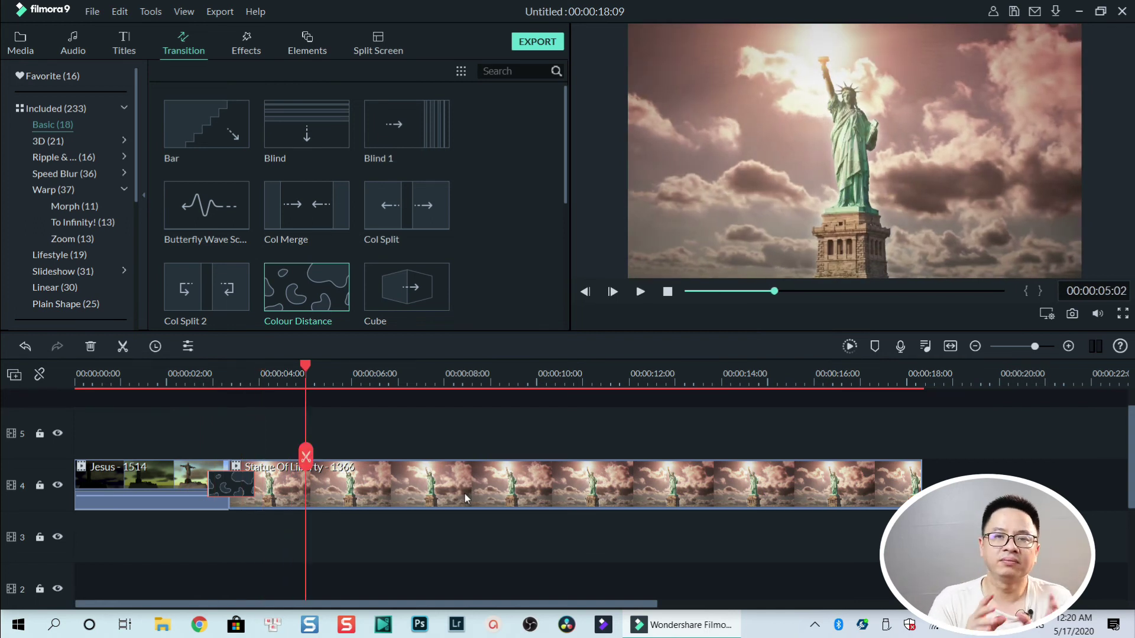